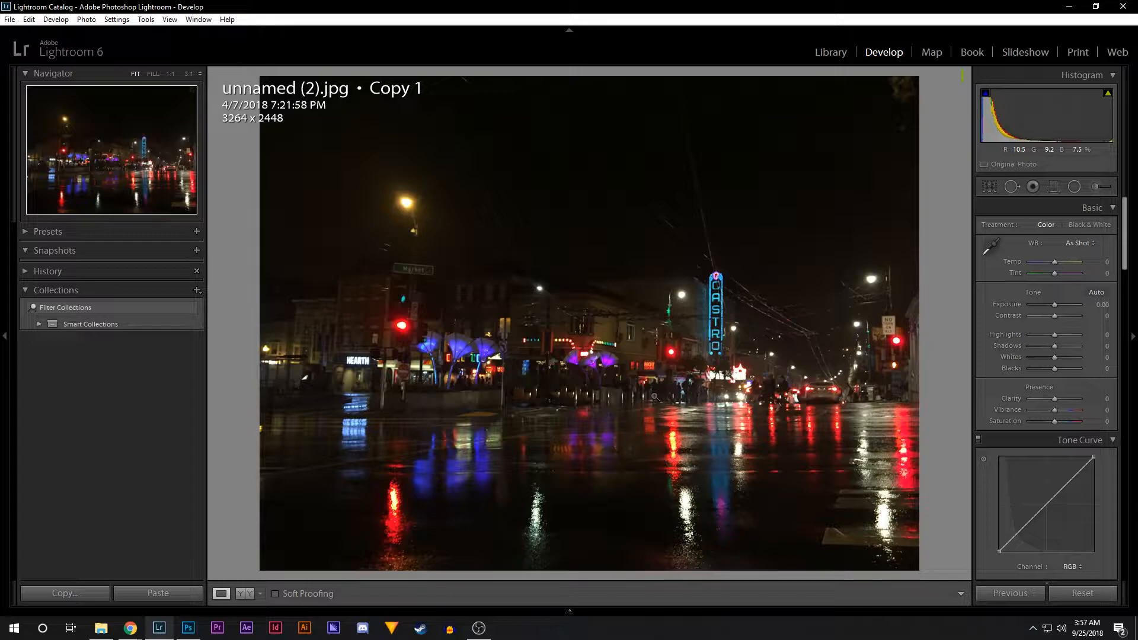
Switch to Chrome to view the neon-toned reference edit of the street photo on Instagram, and return to Lightroom.
left_click(130, 628)
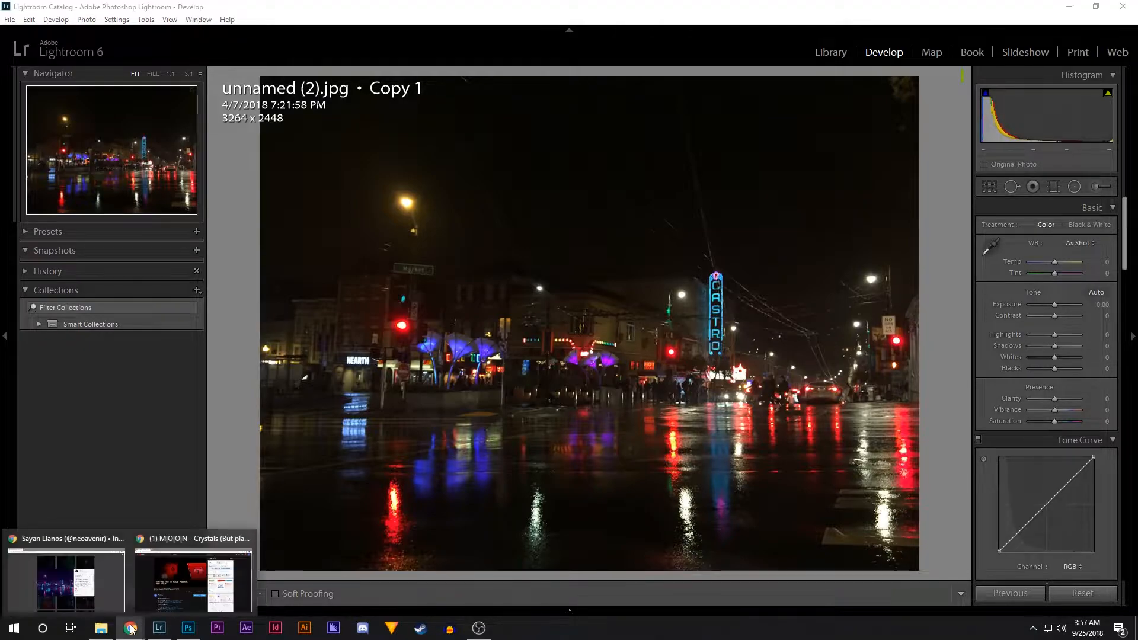
left_click(98, 598)
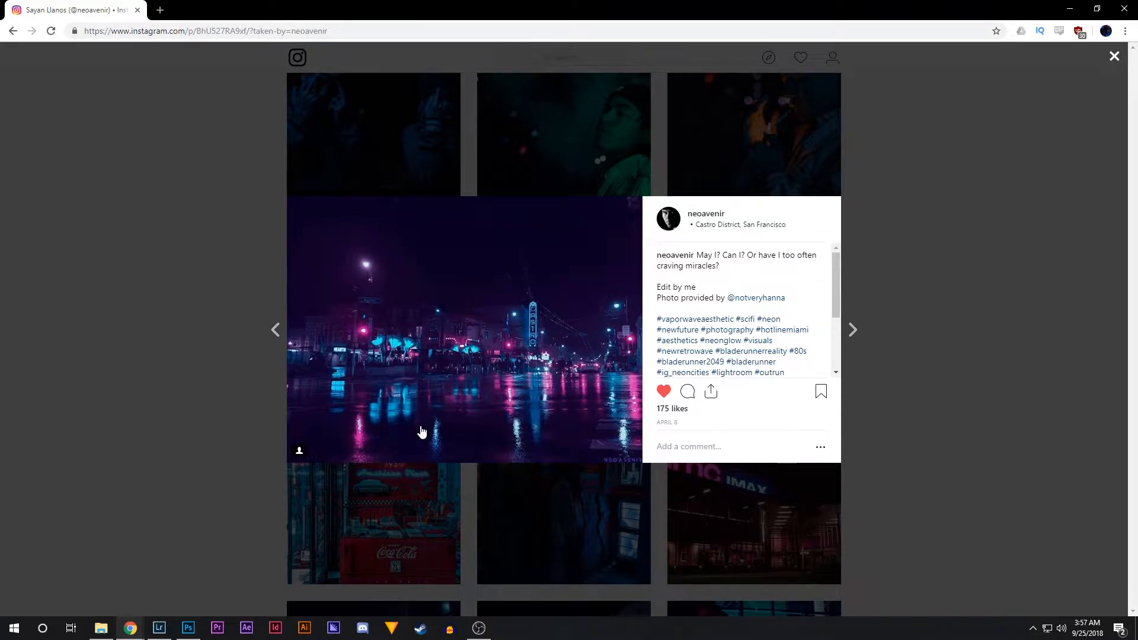
mouse_move(160, 627)
left_click(159, 593)
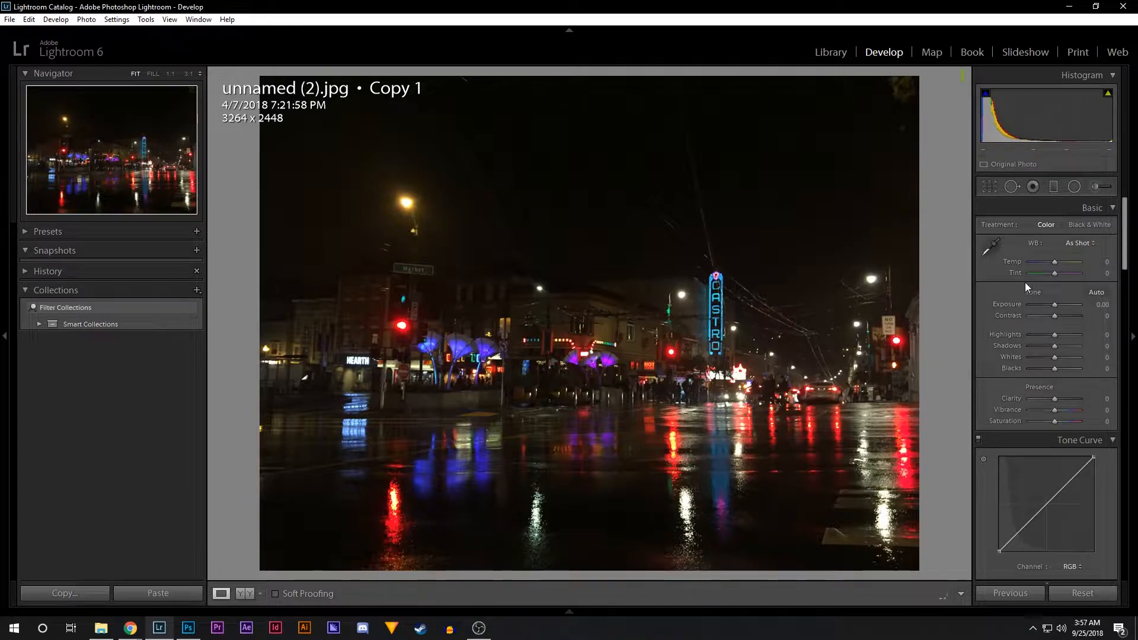
left_click(1069, 244)
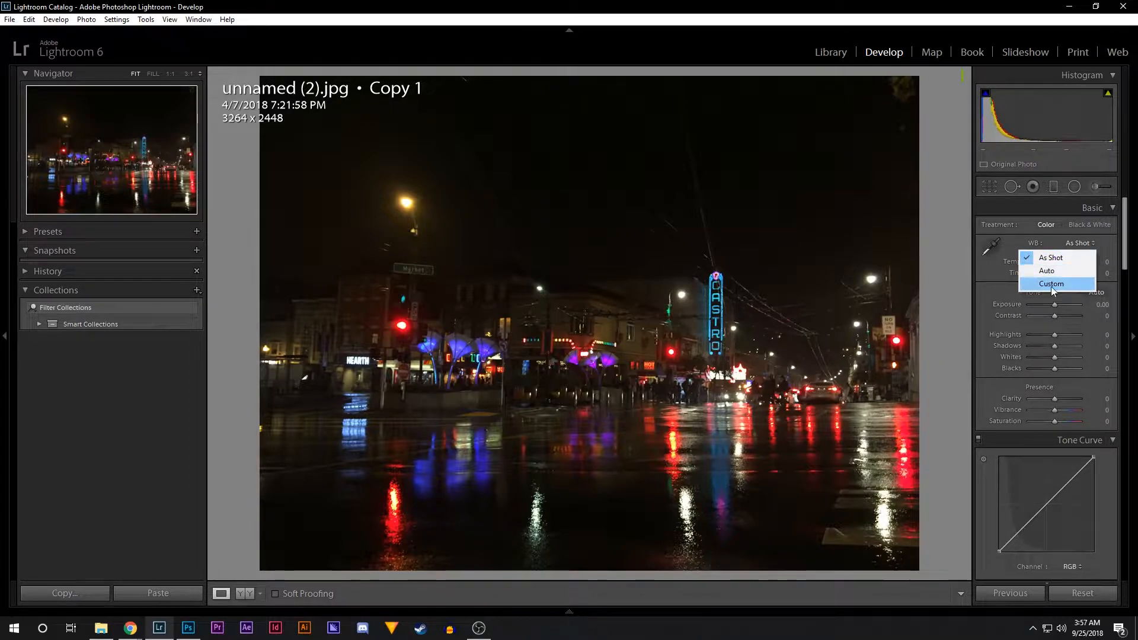
mouse_move(1130, 228)
left_mouse_down()
mouse_move(1113, 503)
mouse_move(1125, 510)
mouse_move(1124, 210)
left_mouse_up()
left_click(1074, 412)
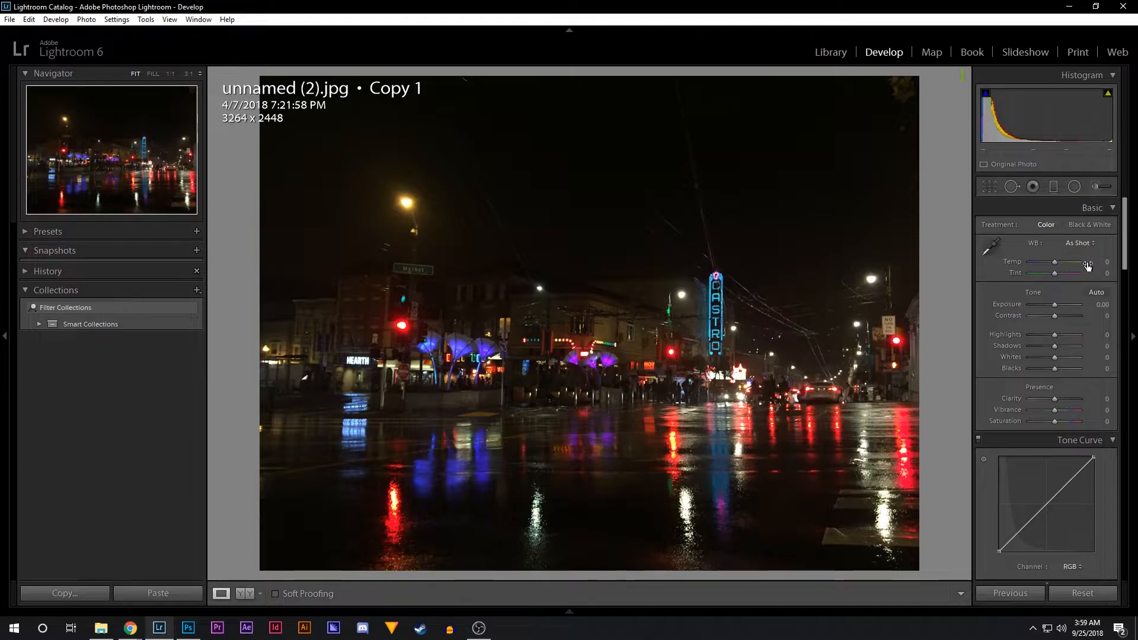
Set the photo's white balance to Temp -15 and Tint +40.
left_click(1105, 262)
type("-15")
left_click(1107, 274)
type("40")
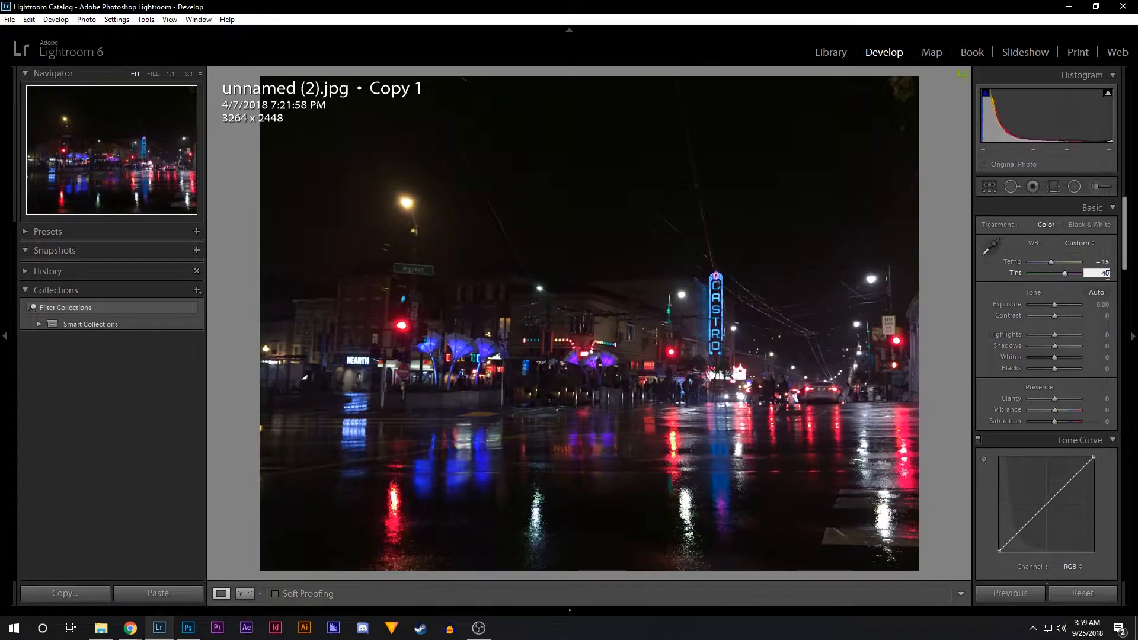
Set the basic tone values to Contrast +10, Highlights -40, Shadows +5, Whites -10 and Blacks +10.
left_click(1103, 317)
type("10")
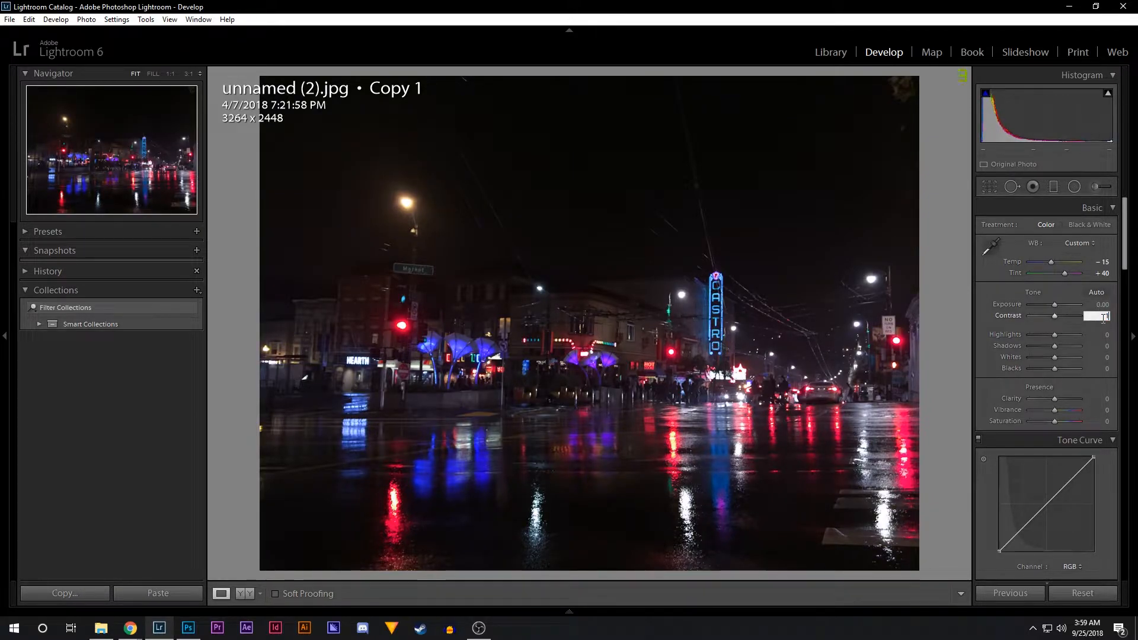
left_click(1102, 337)
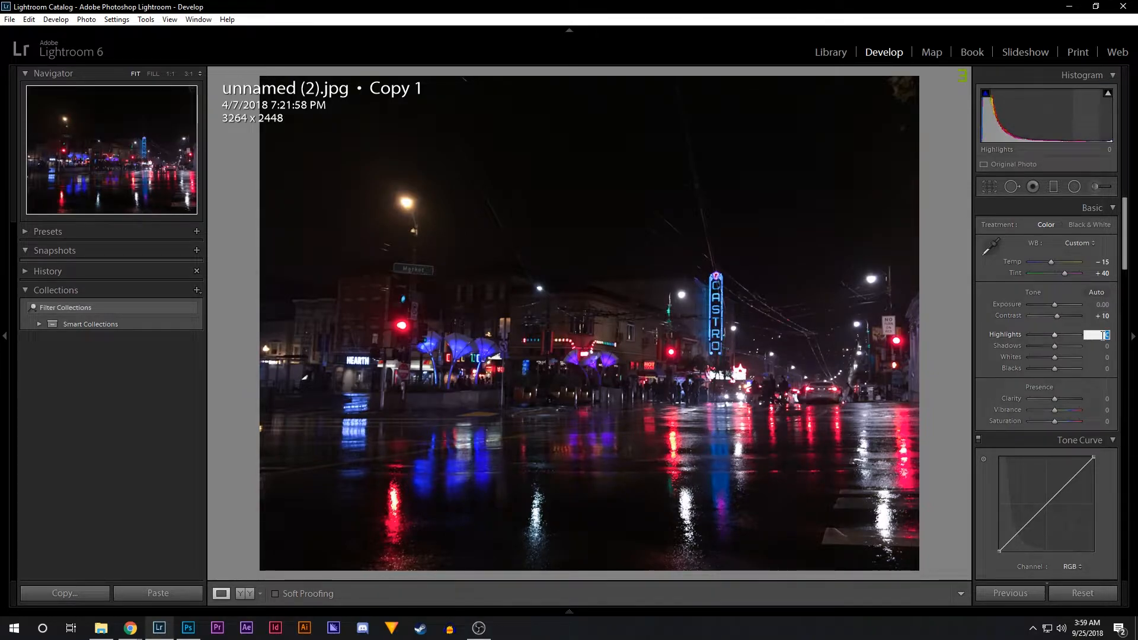
type("-40")
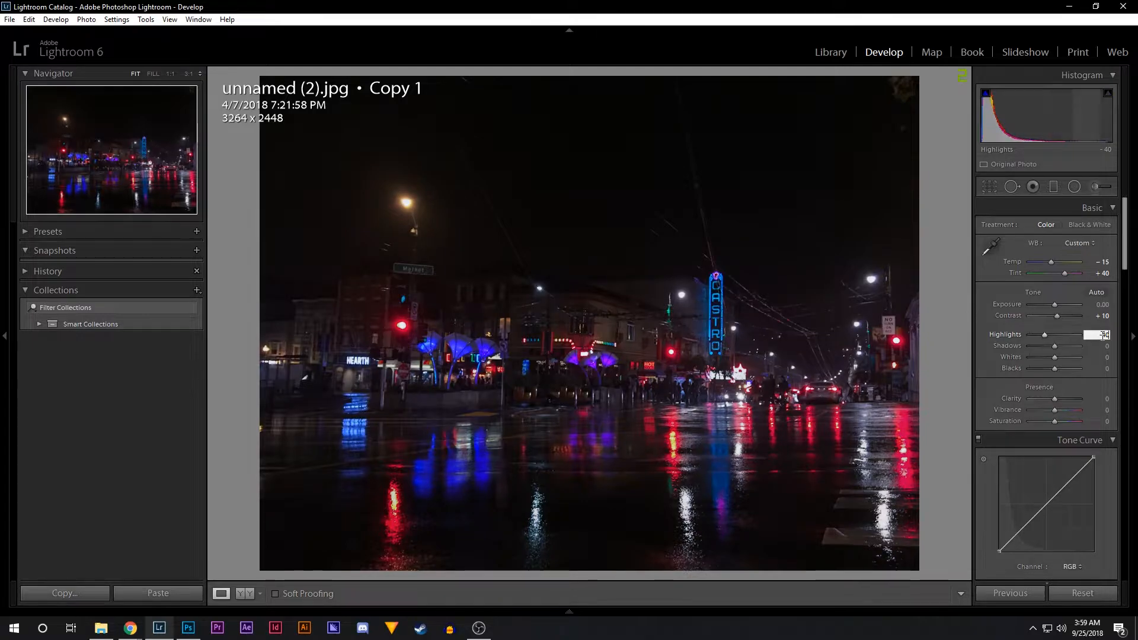
left_click(1104, 346)
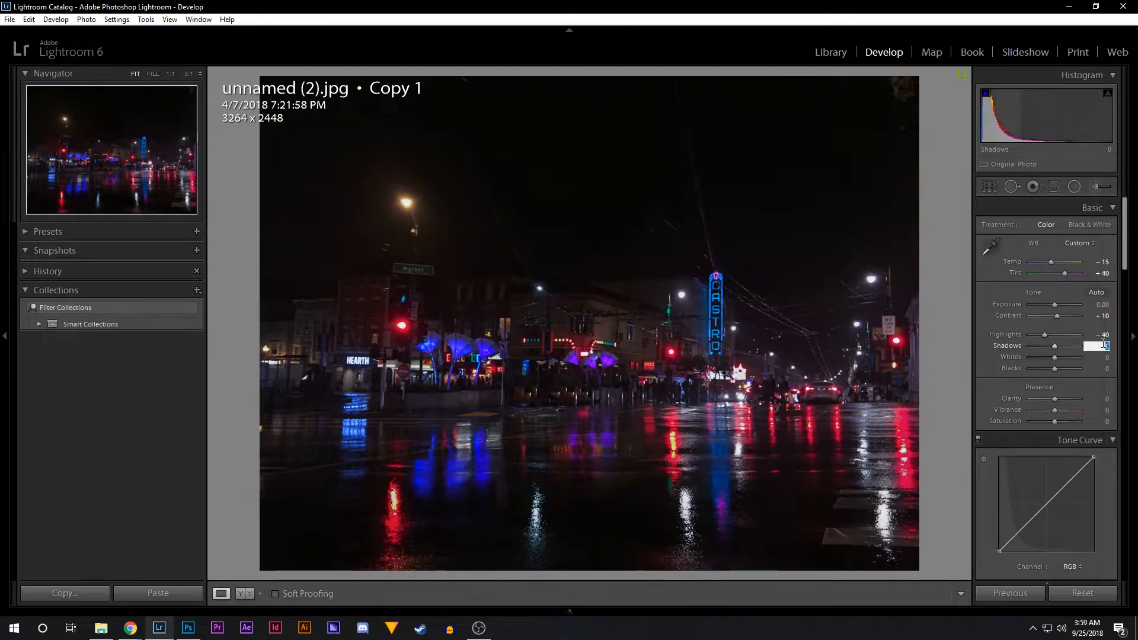
type("5")
left_click(1102, 357)
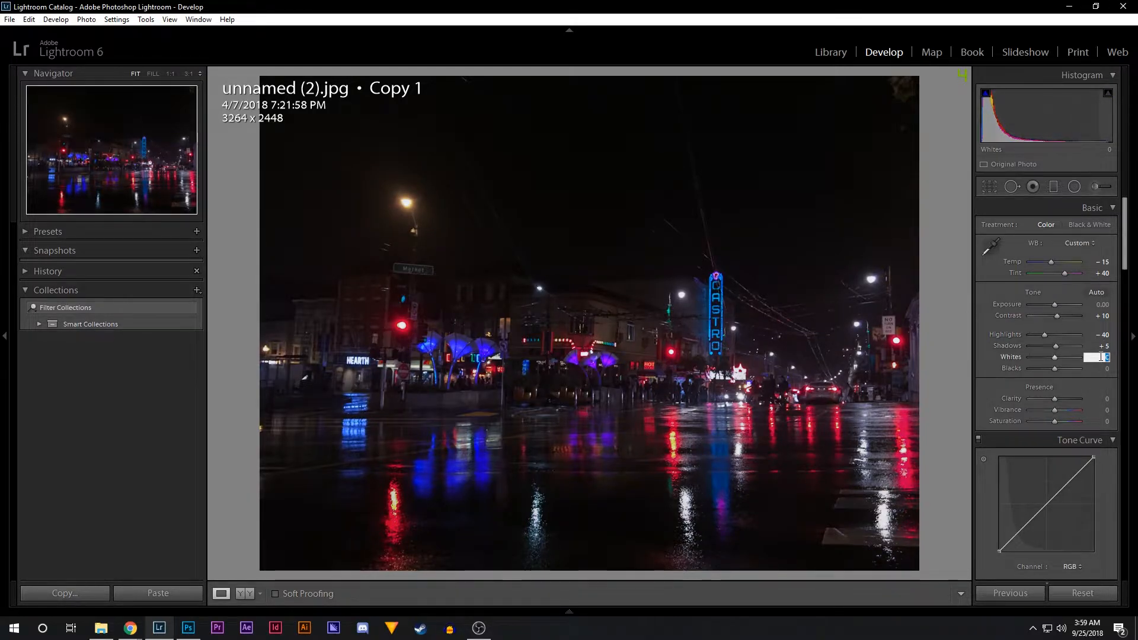
type("-10")
left_click(1101, 369)
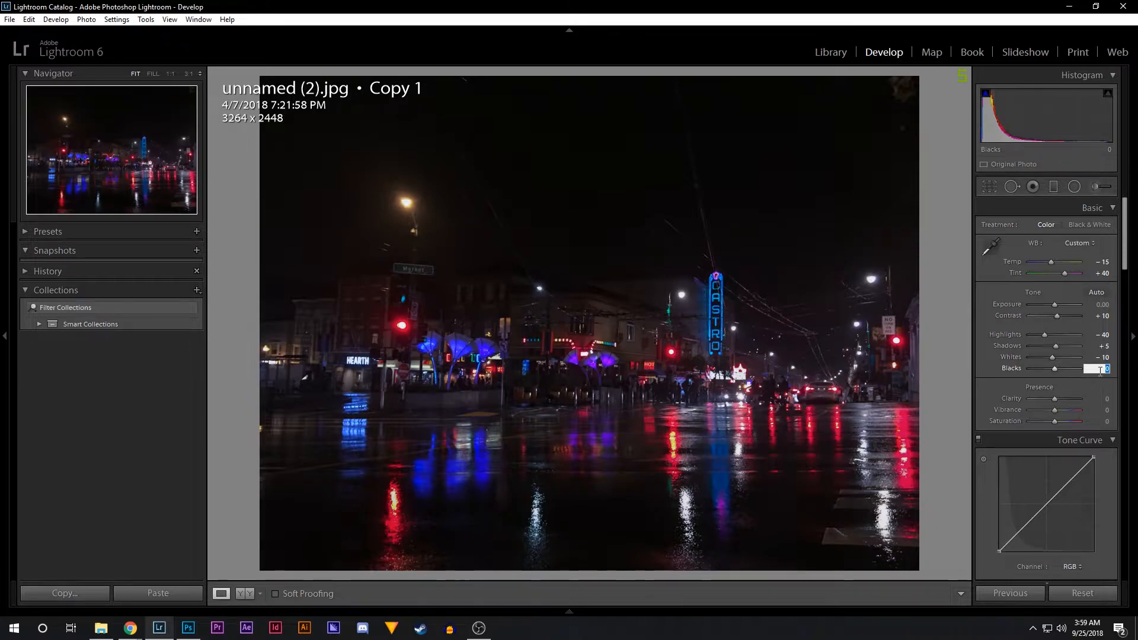
type("10")
Set the presence values to Clarity -25, Vibrance -5 and Saturation +5.
left_click(1093, 399)
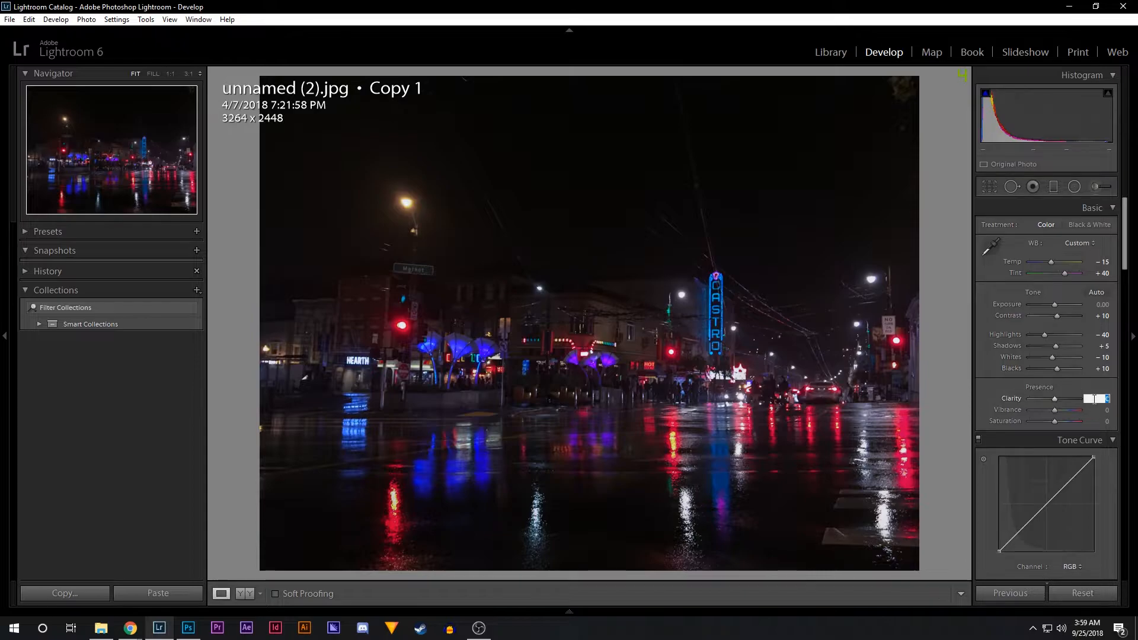
type("-25")
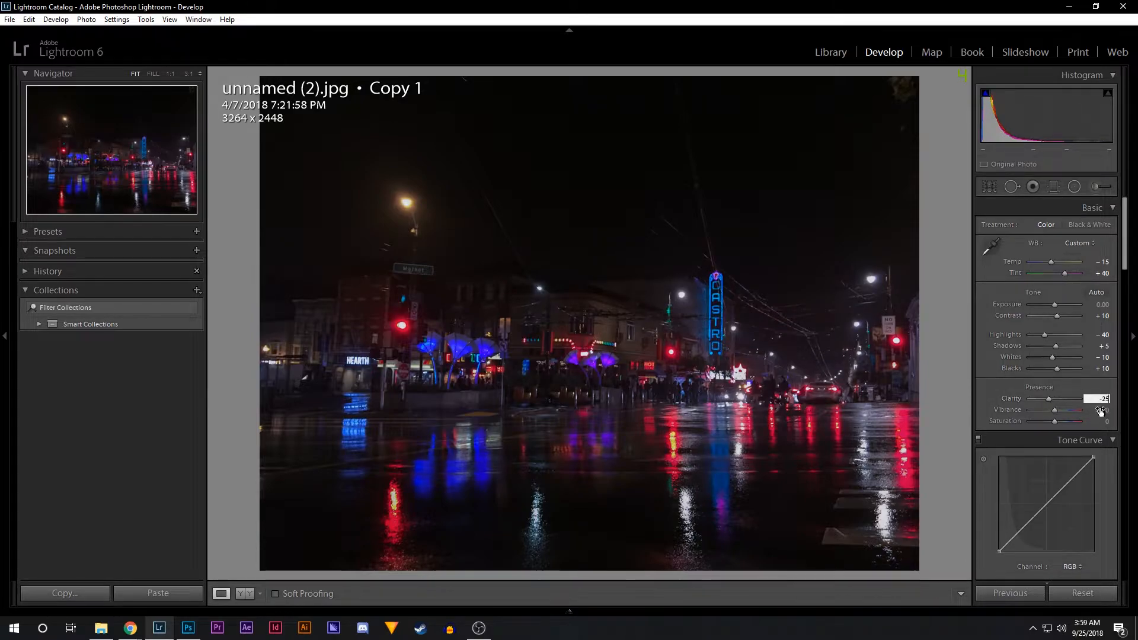
left_click(1101, 410)
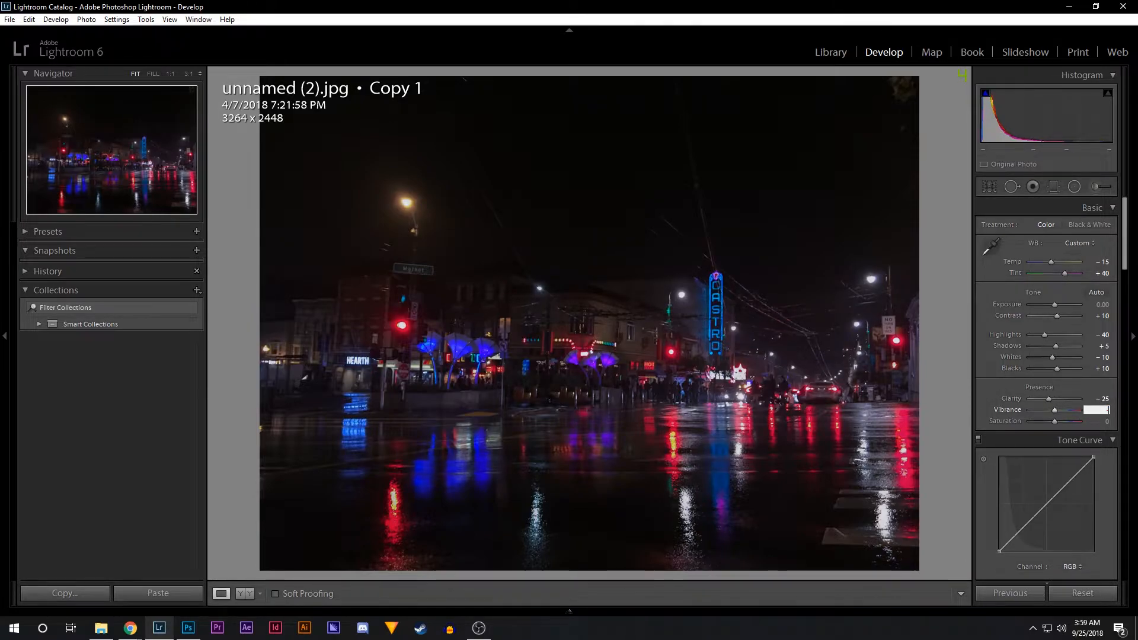
type("-5")
left_click(1105, 421)
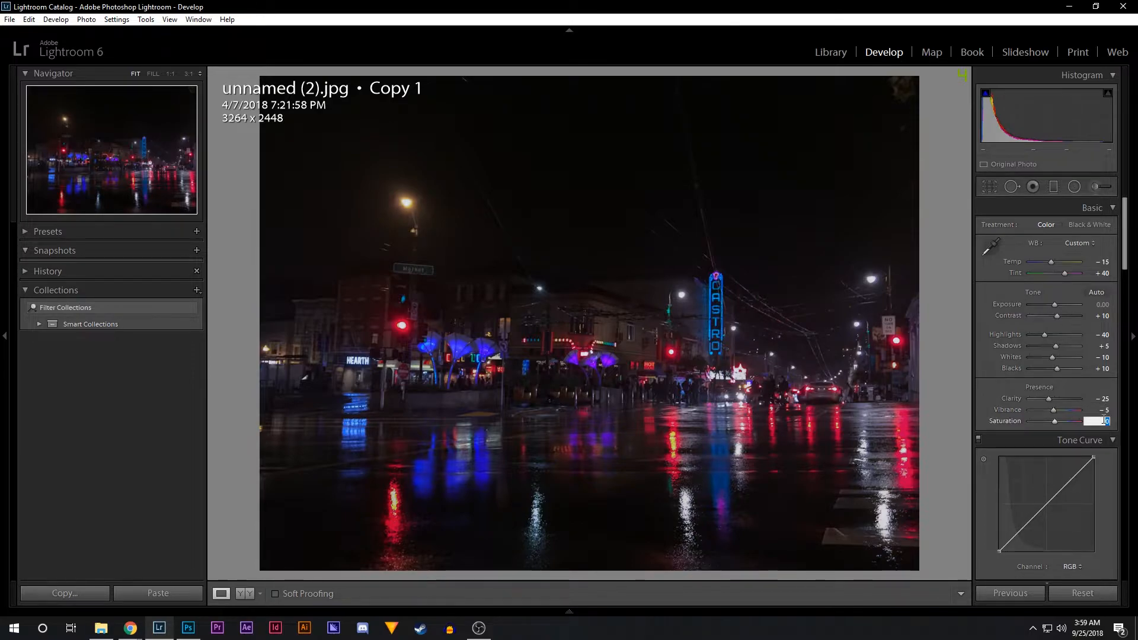
type("5")
Raise the black point of the RGB tone curve slightly, to about 0.8 %.
scroll(1128, 274, "down", 3)
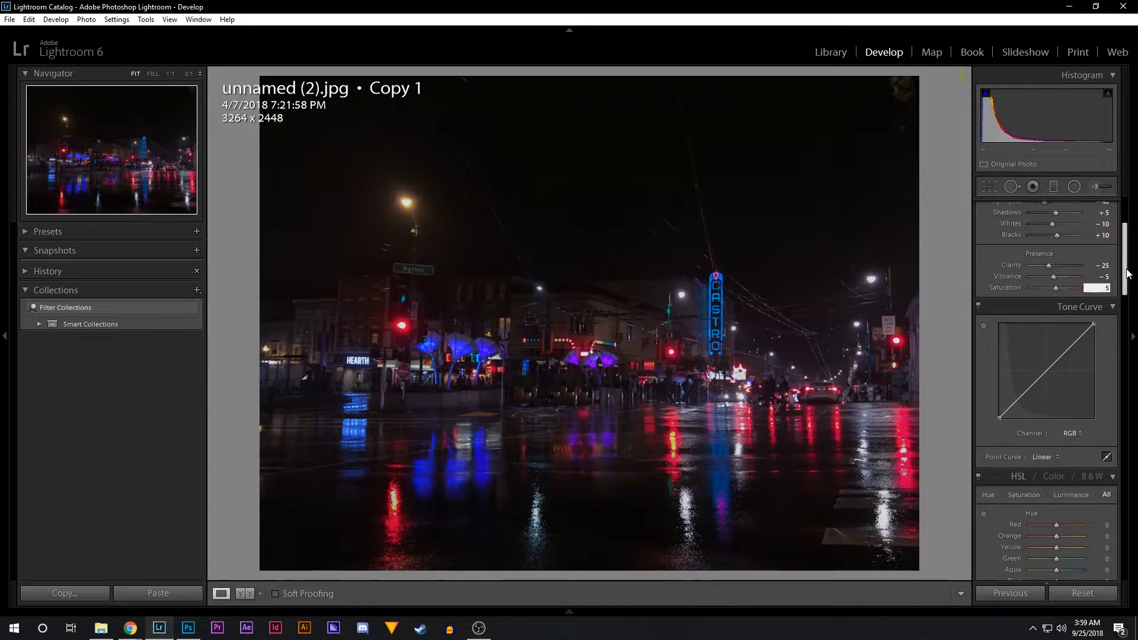
scroll(1128, 273, "down", 1)
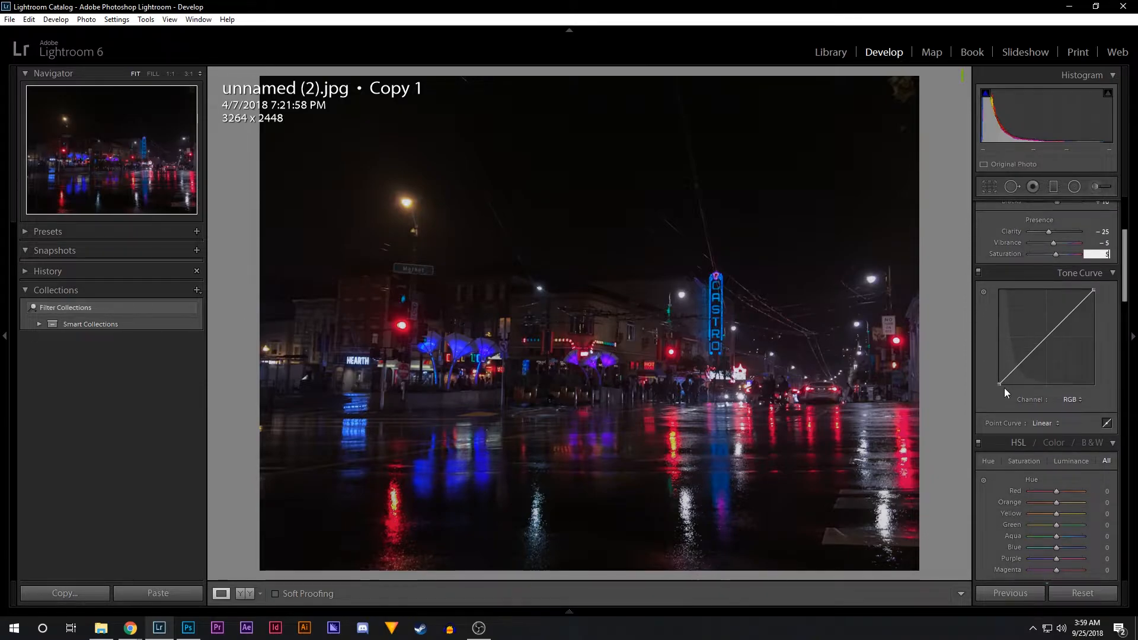
left_click_drag(1000, 384, 991, 385)
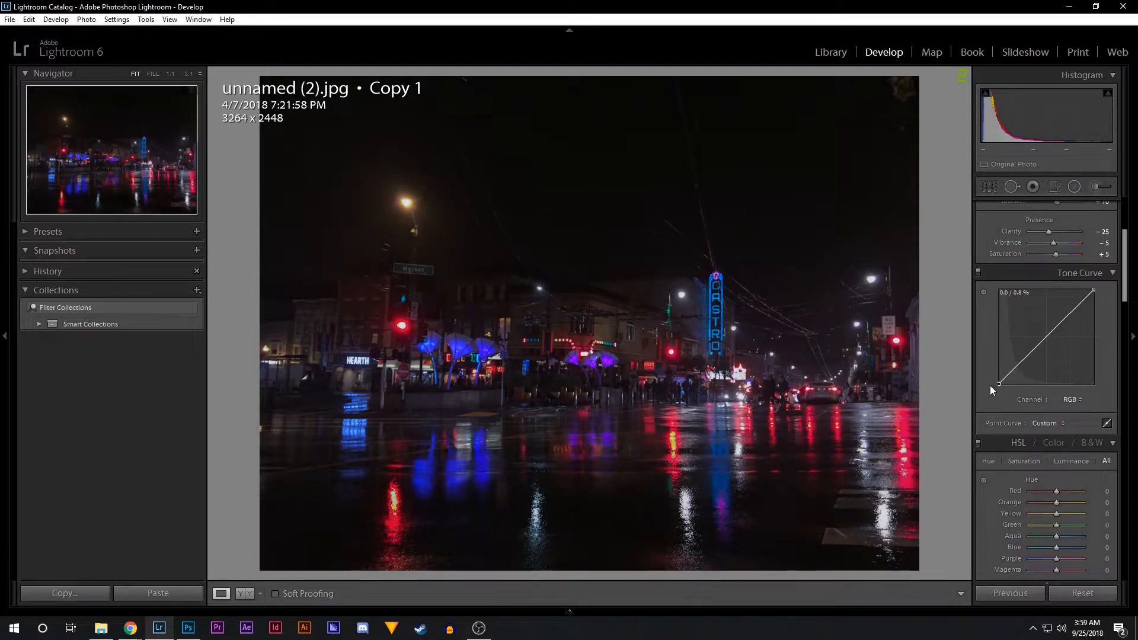
On the Green channel's tone curve, shift the black point and the white point slightly inward along the horizontal axis.
left_click(1069, 405)
left_click(1055, 439)
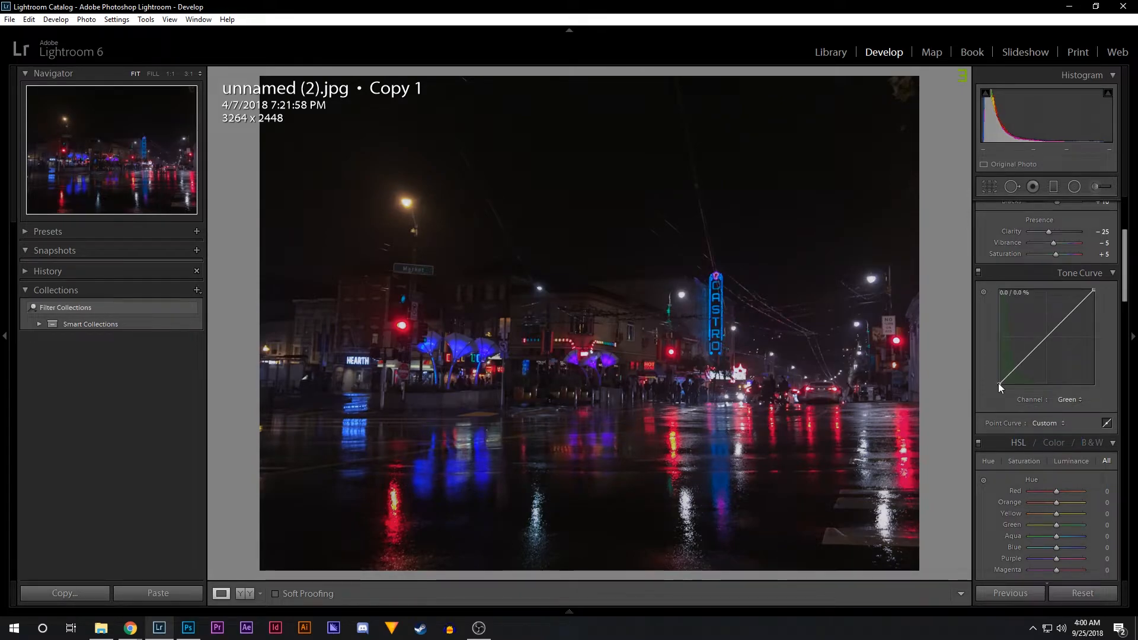
left_click_drag(998, 383, 1003, 395)
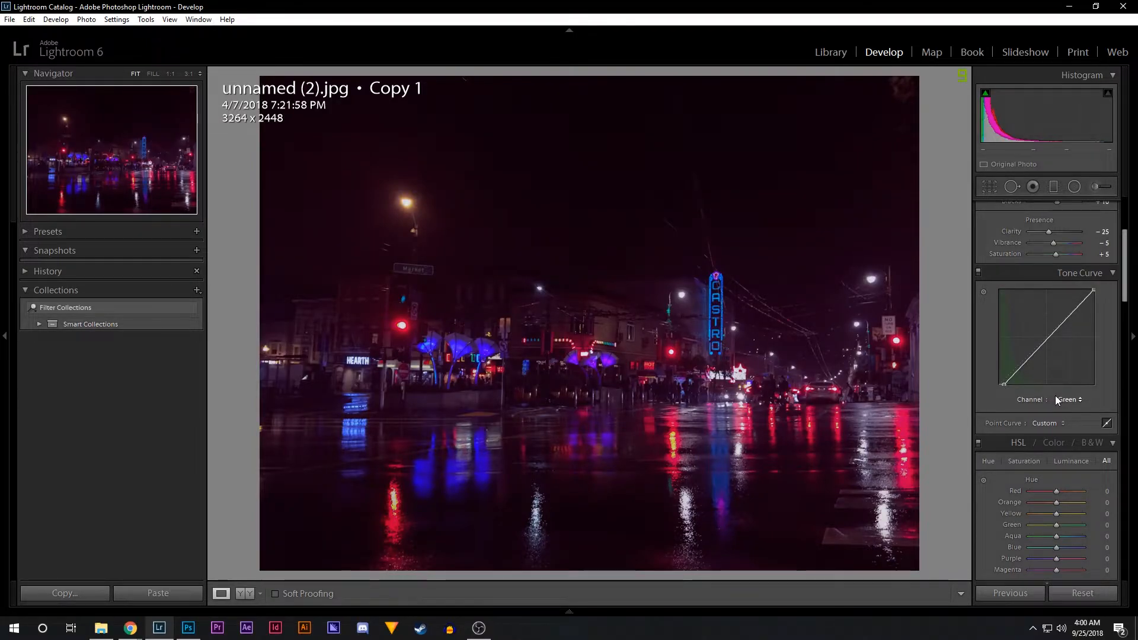
left_click_drag(1094, 290, 1094, 288)
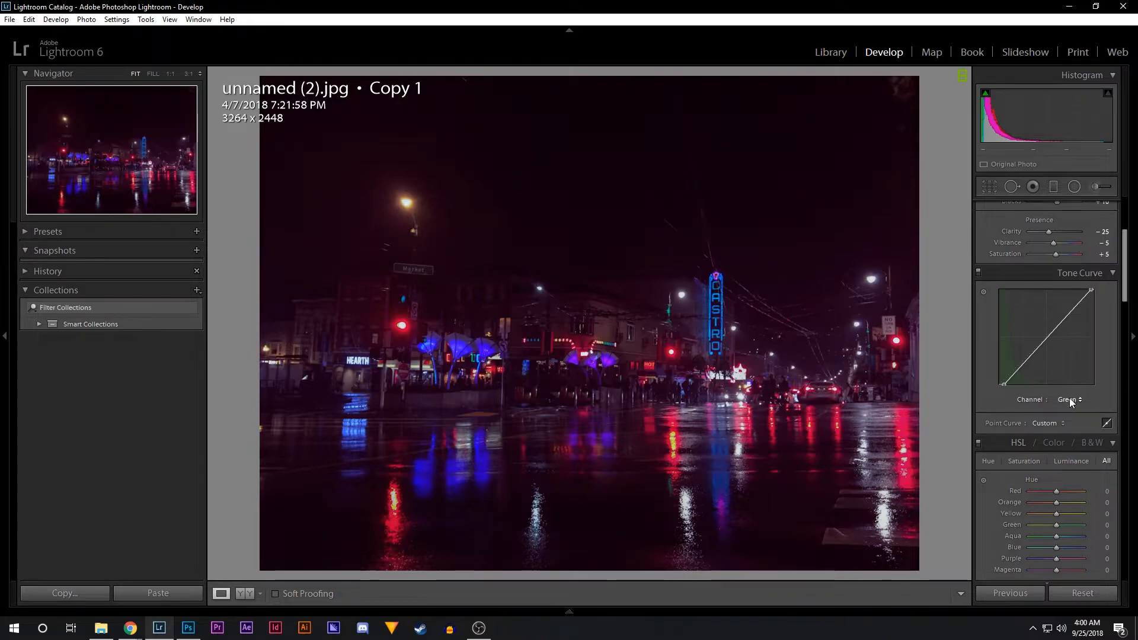
Raise the black point of the Blue channel's tone curve slightly to tint the shadows blue.
left_click(1071, 401)
left_click(1051, 452)
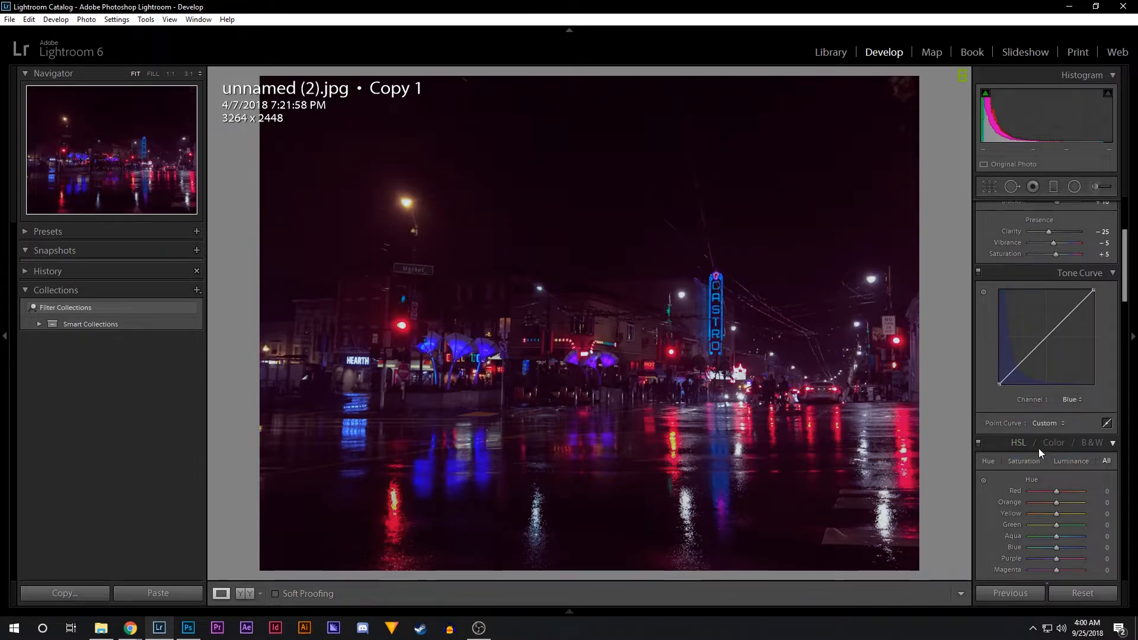
left_click_drag(999, 383, 988, 383)
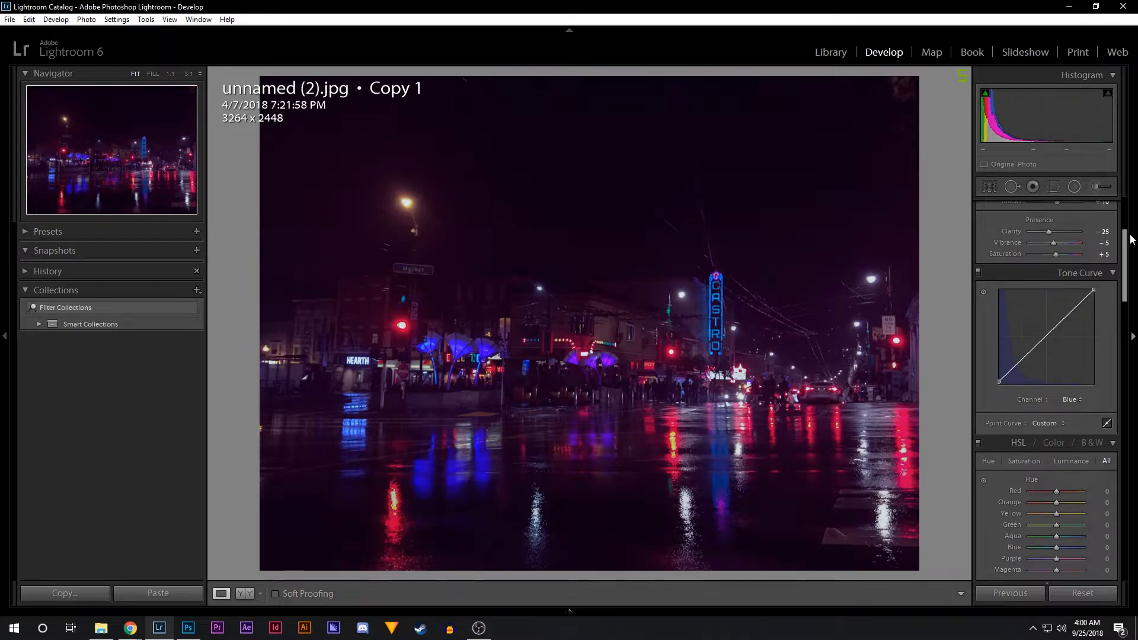
Set the HSL hue values to Aqua +100, Blue -100 and Purple -100.
left_click_drag(1126, 241, 1126, 292)
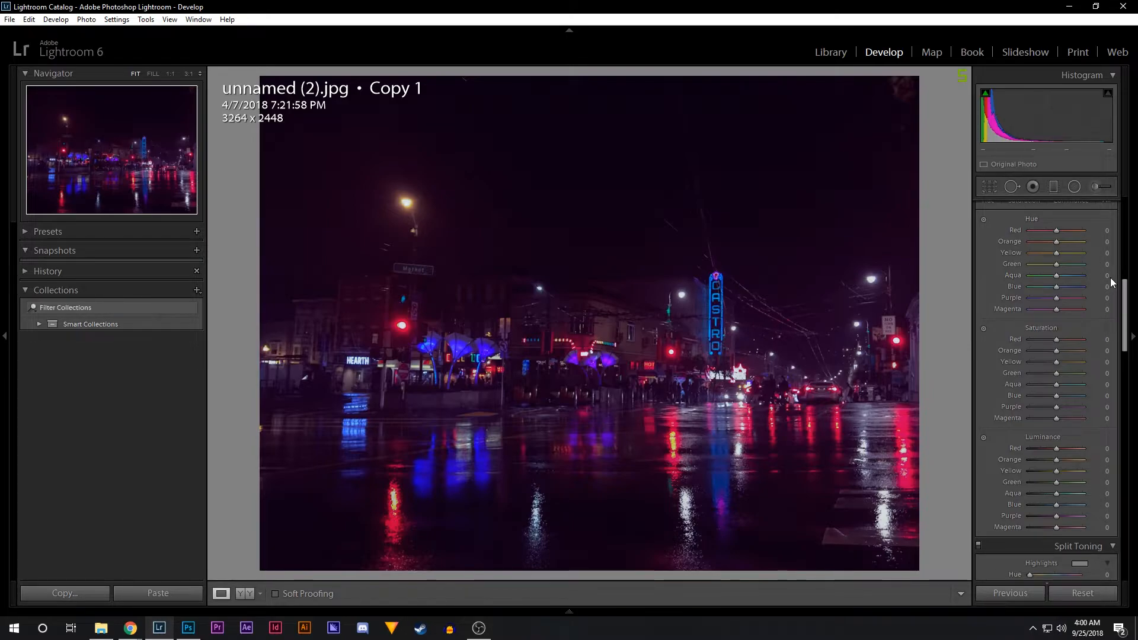
left_click(1107, 276)
type("10")
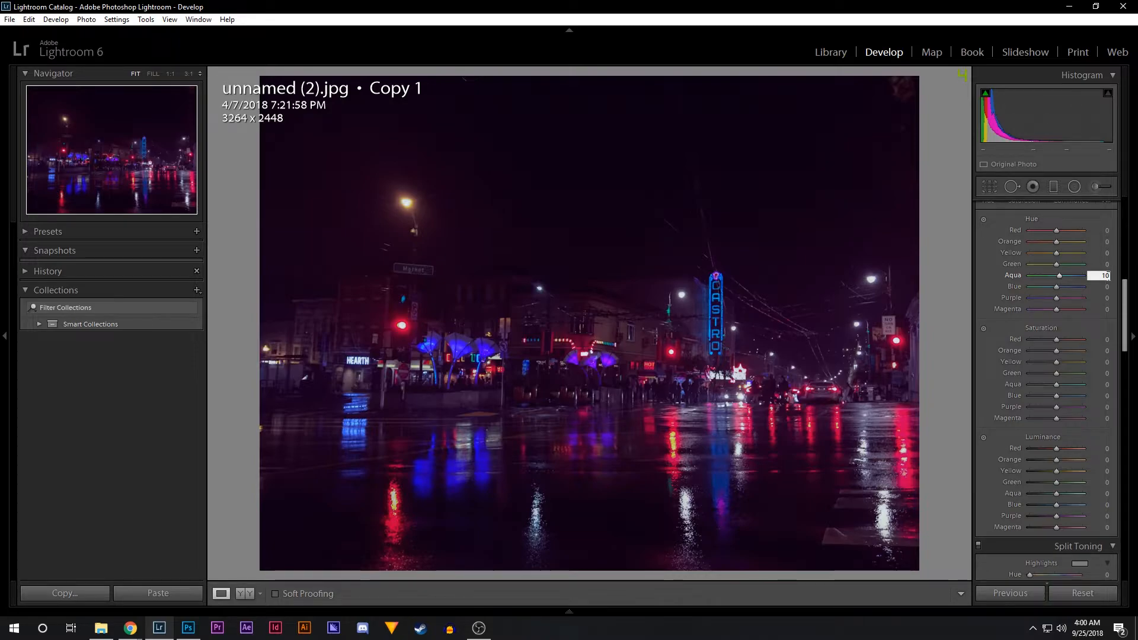
type("0")
key("Tab")
type("-100")
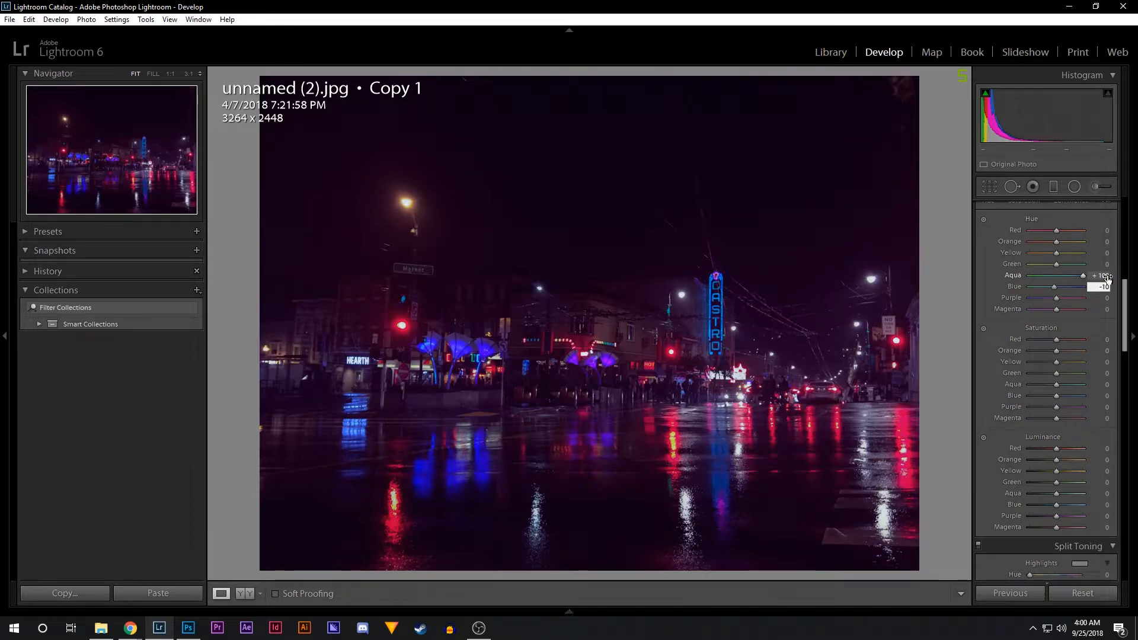
key("Tab")
type("-100")
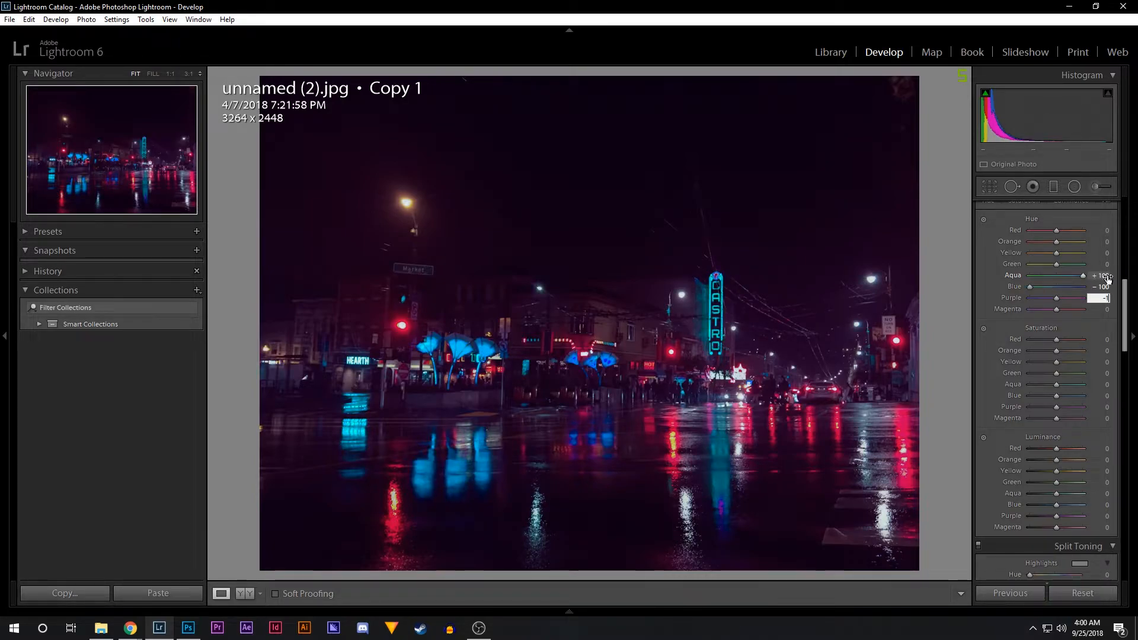
Set the HSL saturation values to Aqua +100, Blue +100 and Purple -100.
left_click(1106, 388)
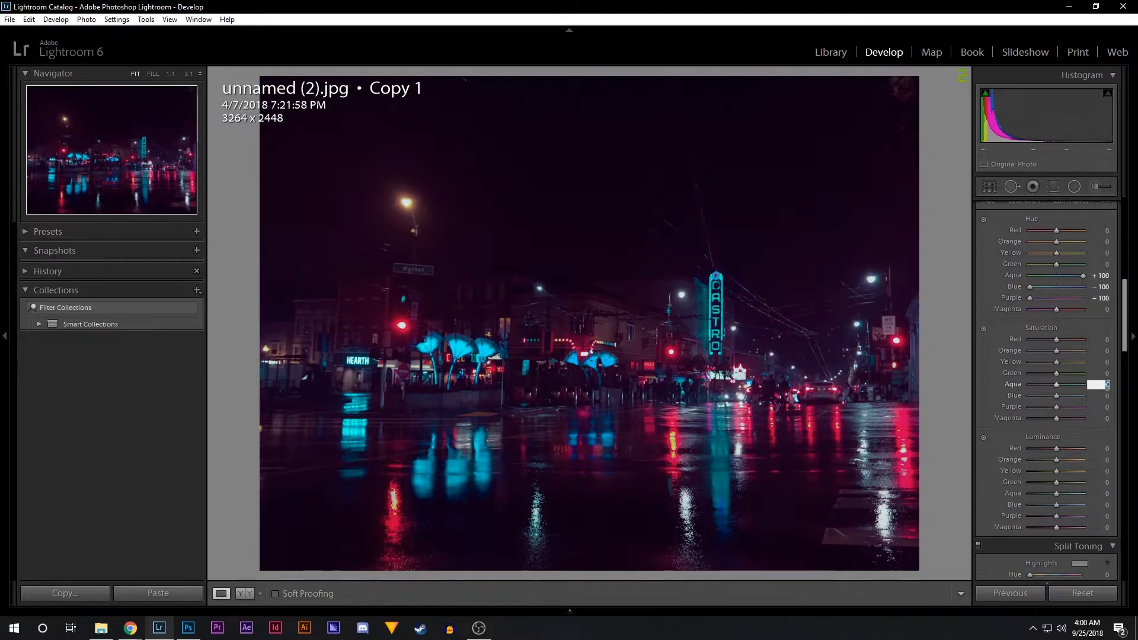
type("100")
key("Tab")
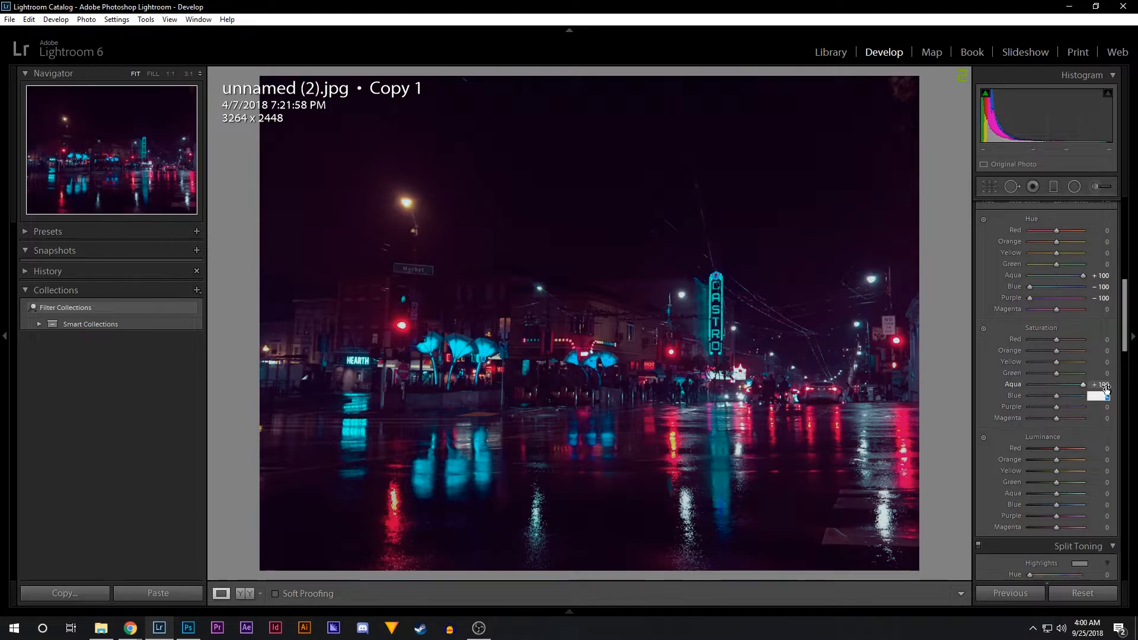
type("100")
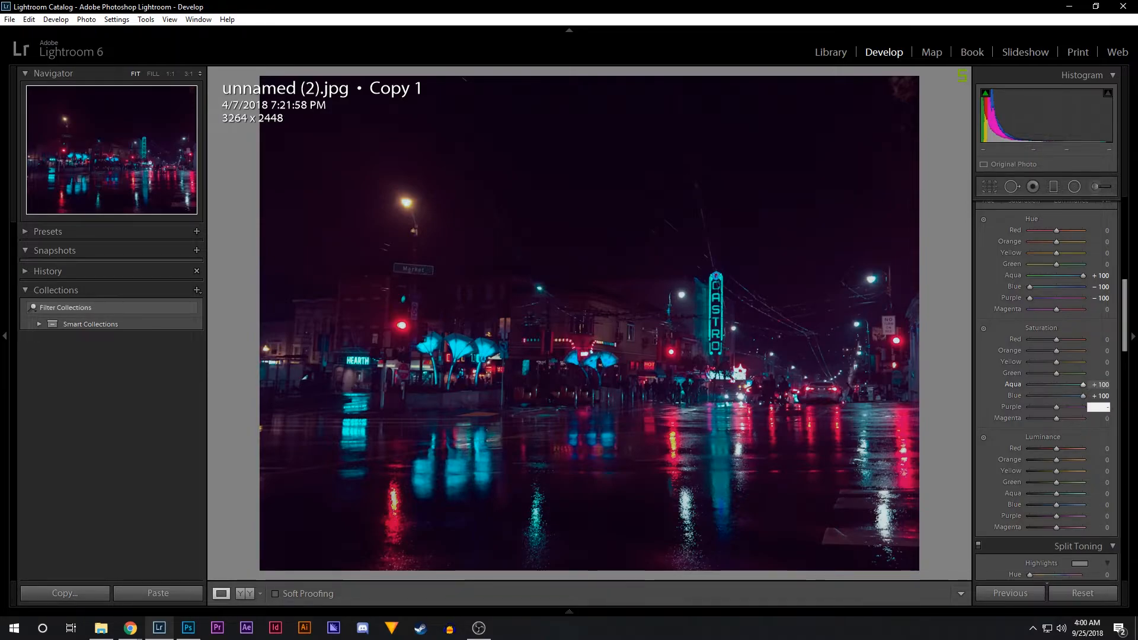
key("Tab")
type("-100")
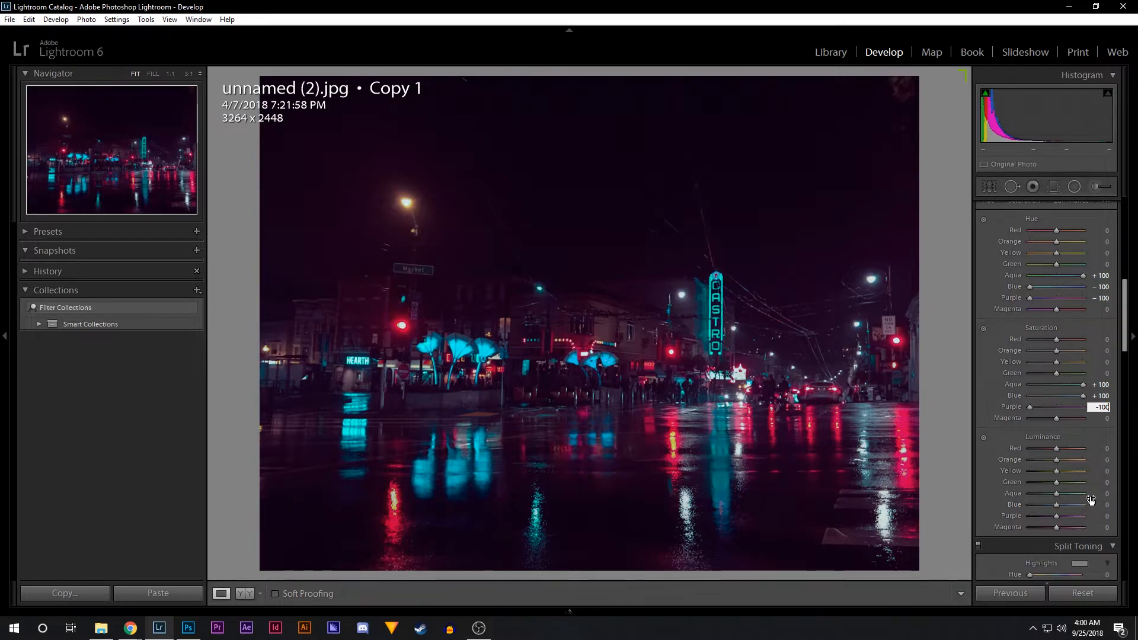
Set the HSL luminance values to Aqua +100, Blue +60 and Purple +100.
left_click(1106, 494)
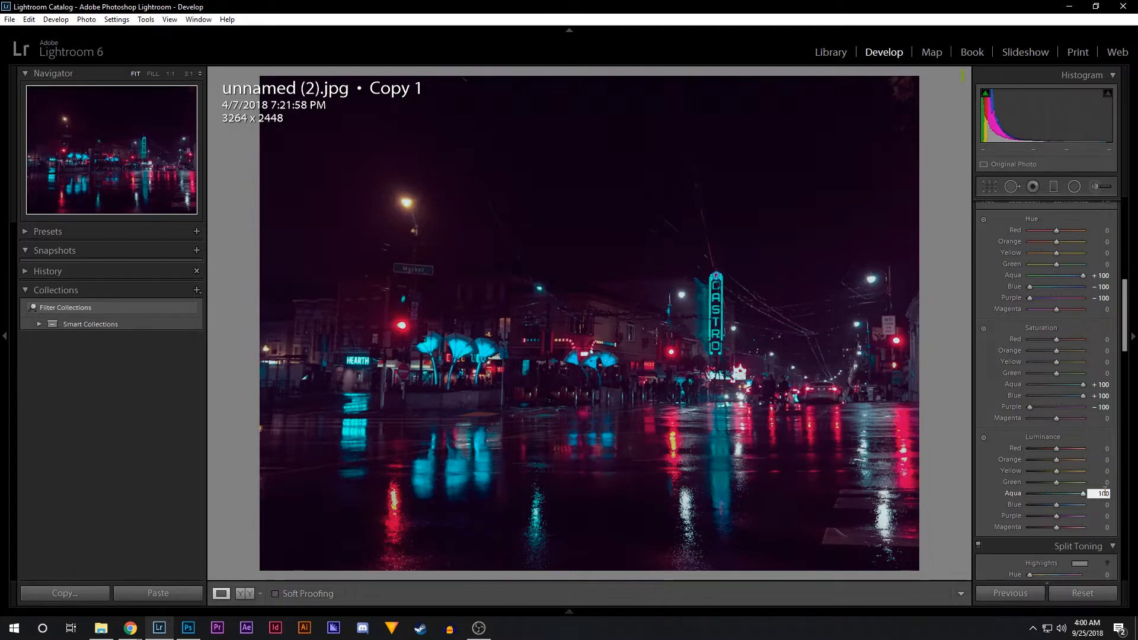
type("100")
left_click(1106, 504)
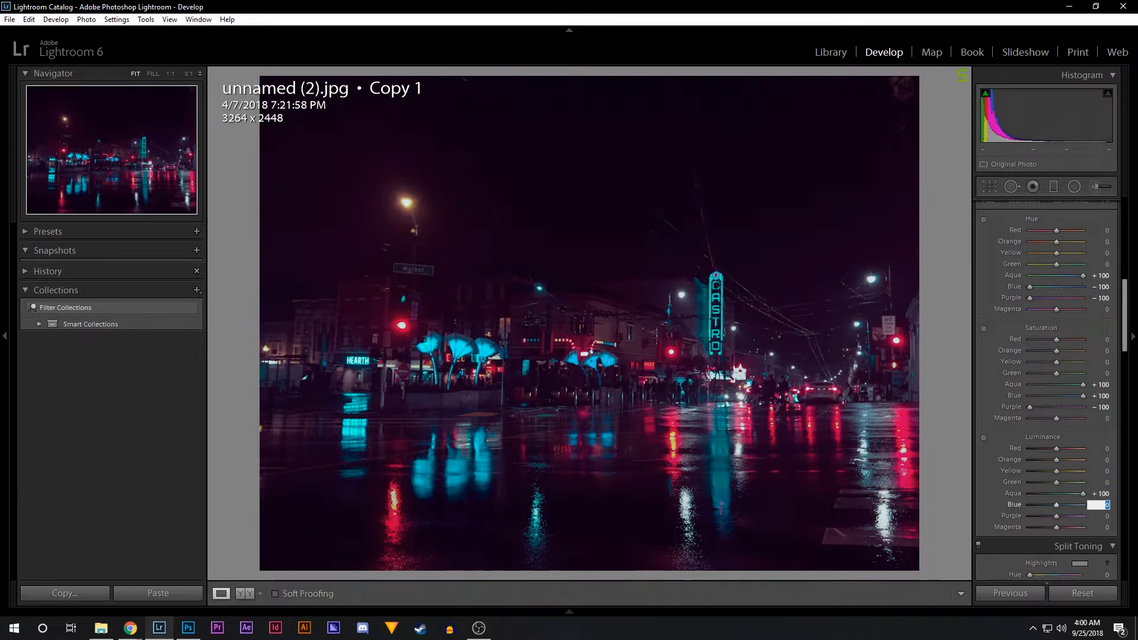
type("60")
key("Tab")
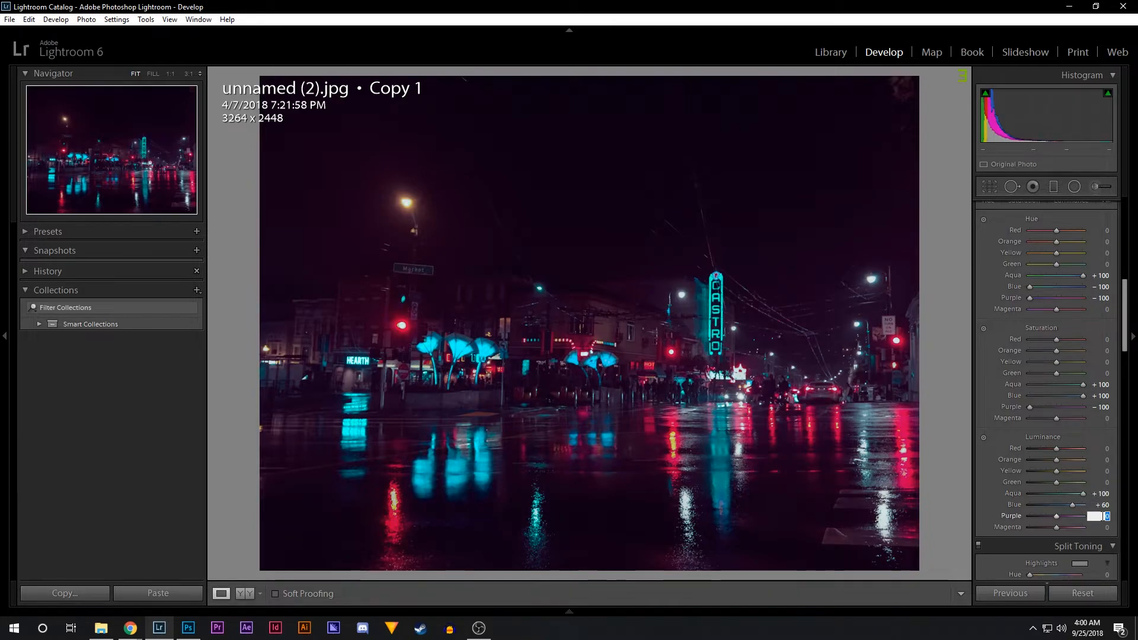
type("100")
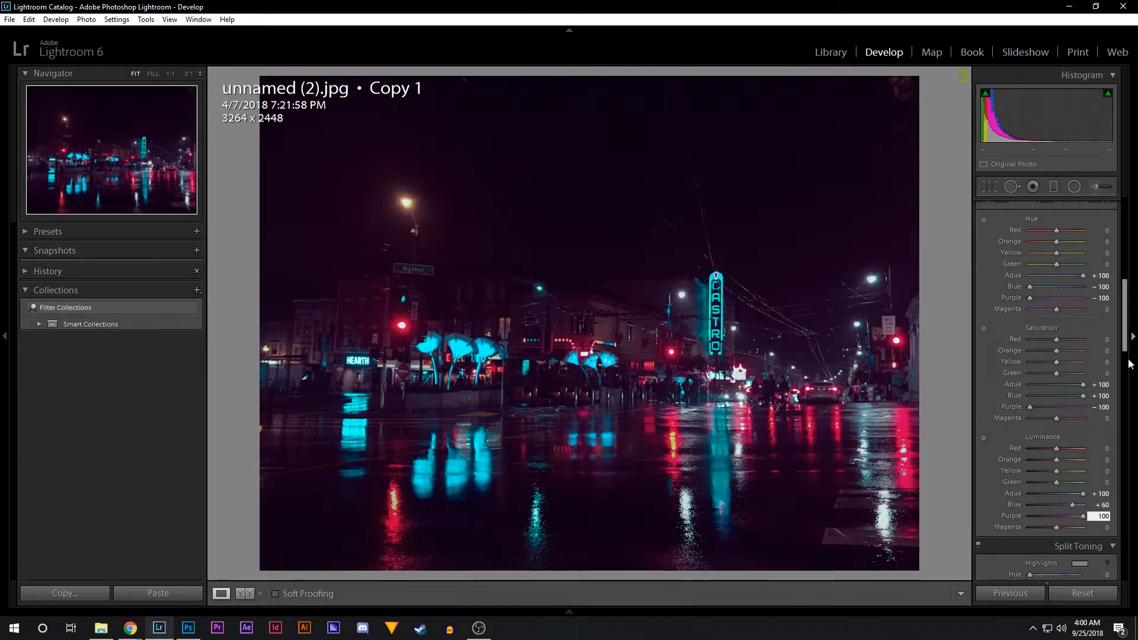
Set the split toning highlights to hue 211 and saturation 20.
scroll(1128, 368, "down", 3)
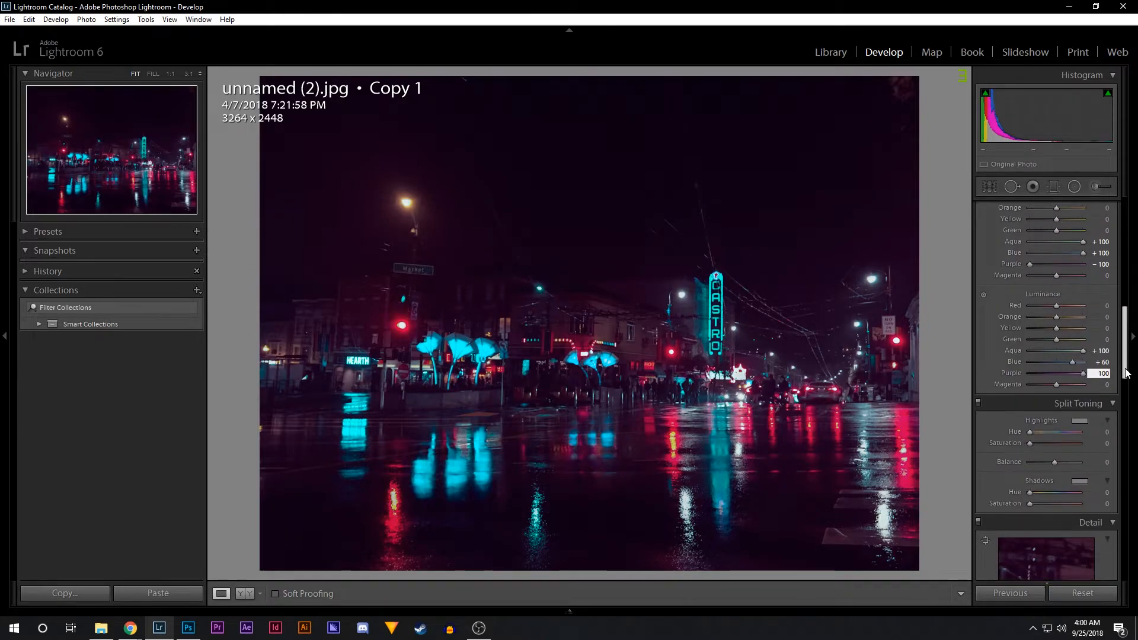
scroll(1127, 373, "down", 1)
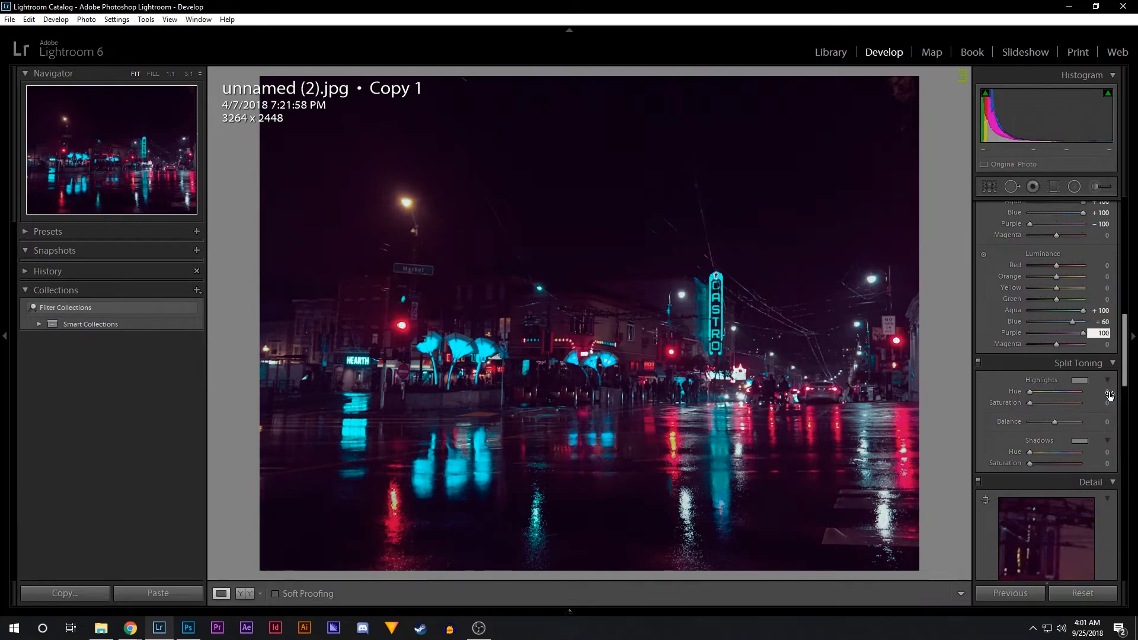
left_click(1108, 391)
type("211")
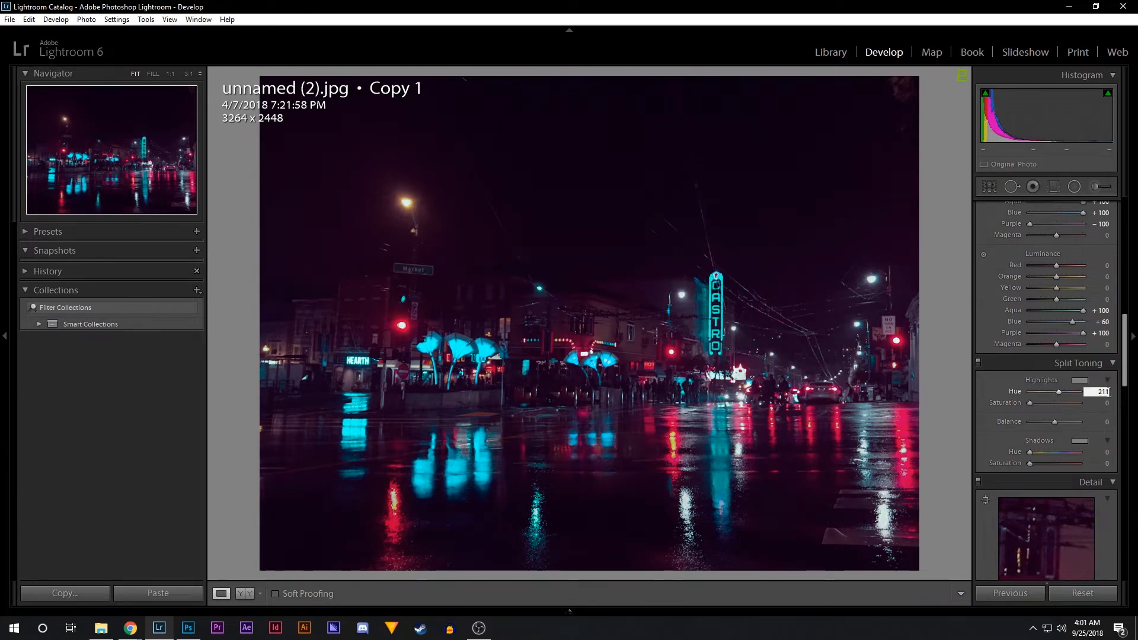
left_click(1105, 402)
type("2")
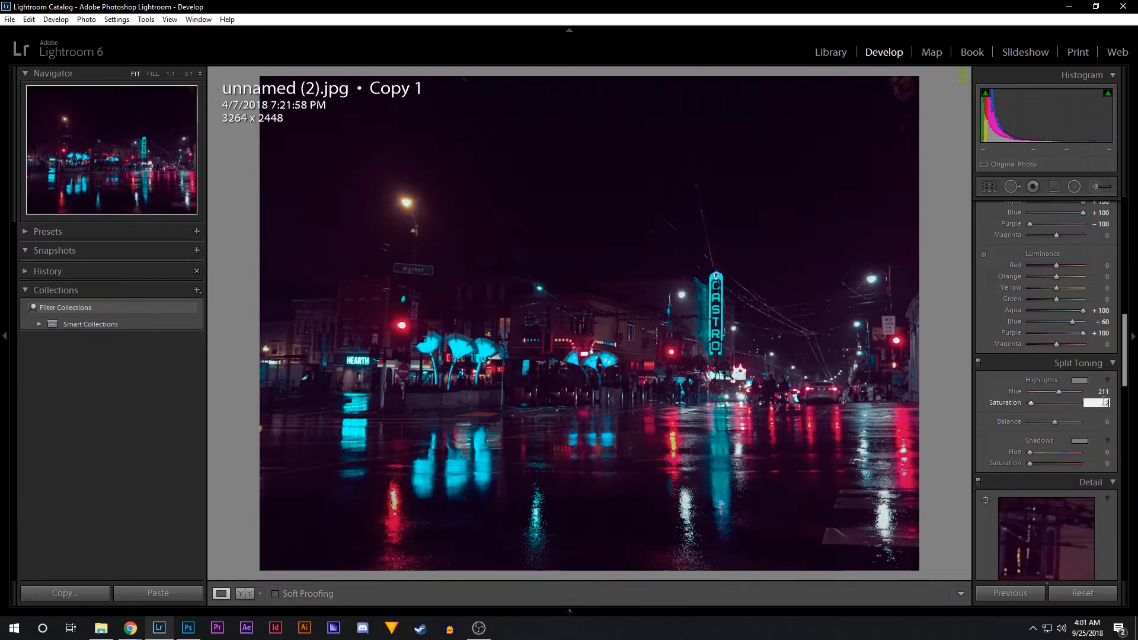
type("0")
Set the split toning shadows to hue 232 and saturation 56.
left_click(1103, 452)
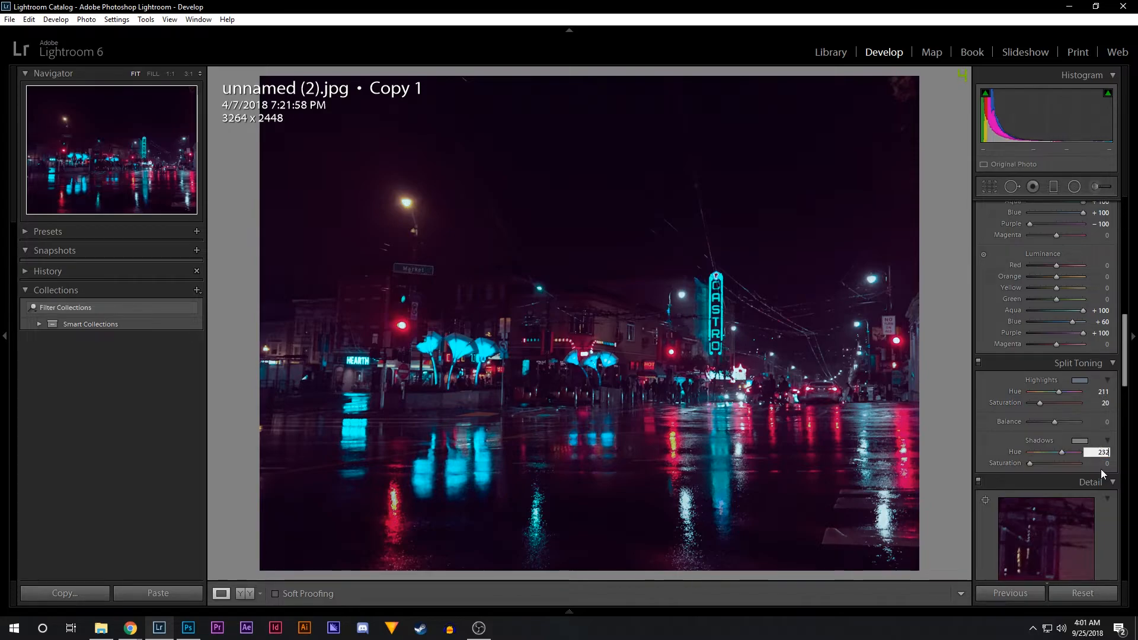
left_click(1103, 463)
type("36")
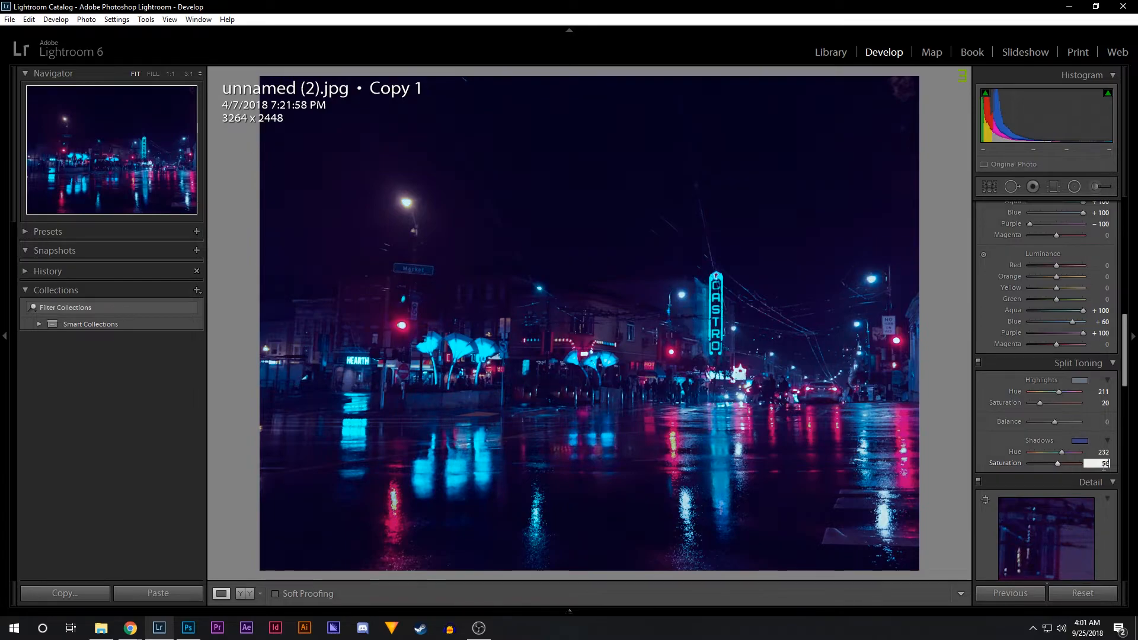
Set the sharpening to amount 55, radius 1.5, detail 10 and masking 35.
left_click_drag(1125, 384, 1128, 425)
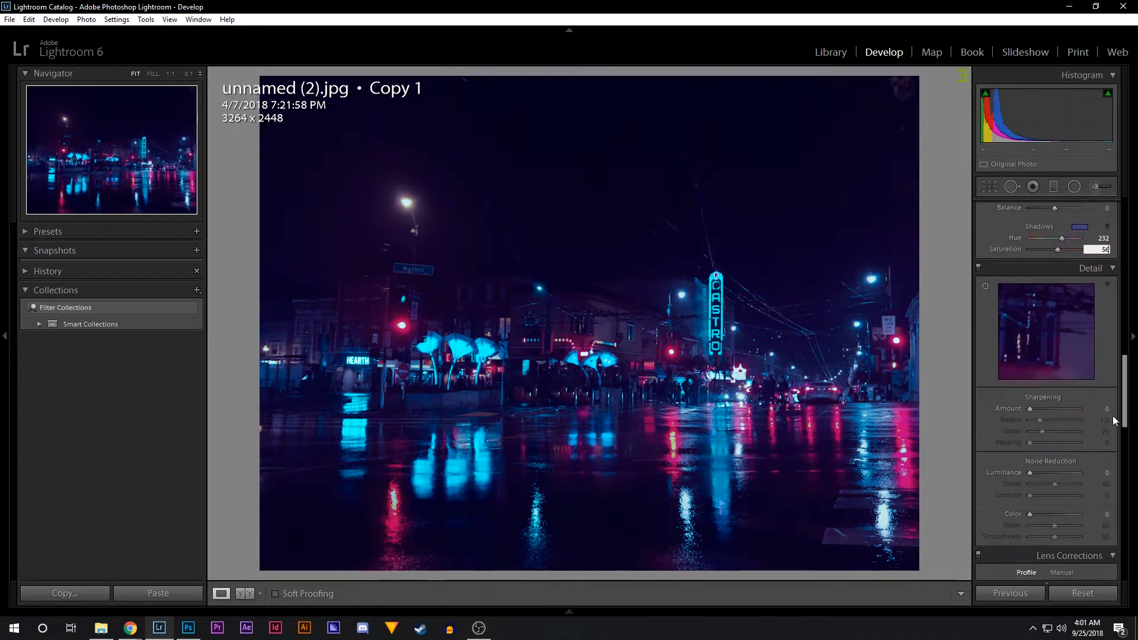
left_click(1106, 409)
type("55")
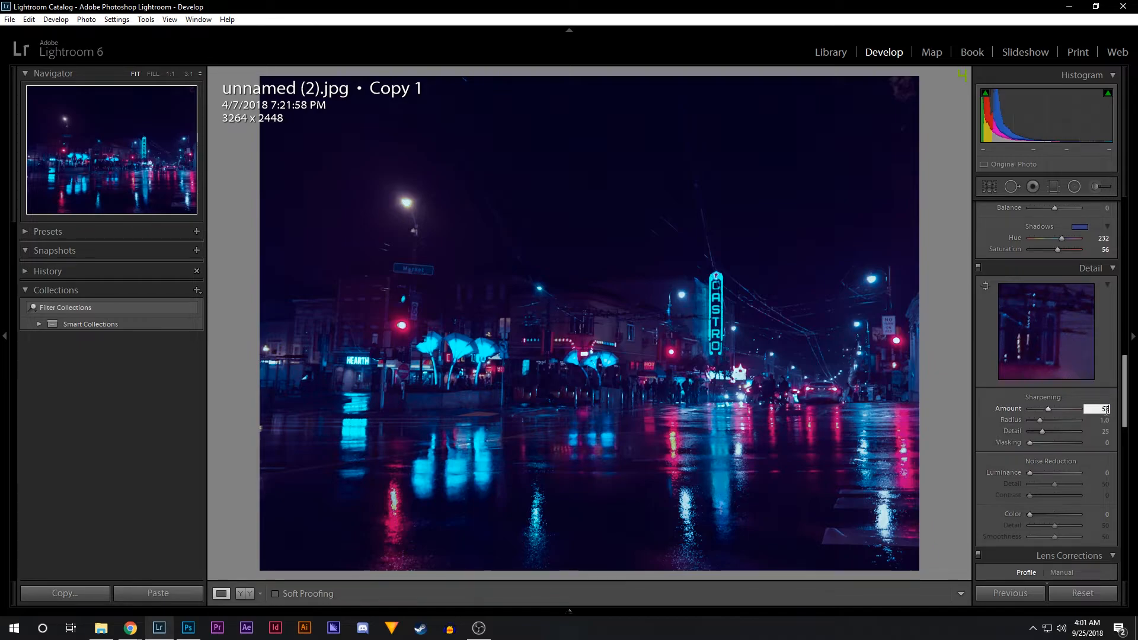
key("Return")
left_click(1106, 420)
type("1.5")
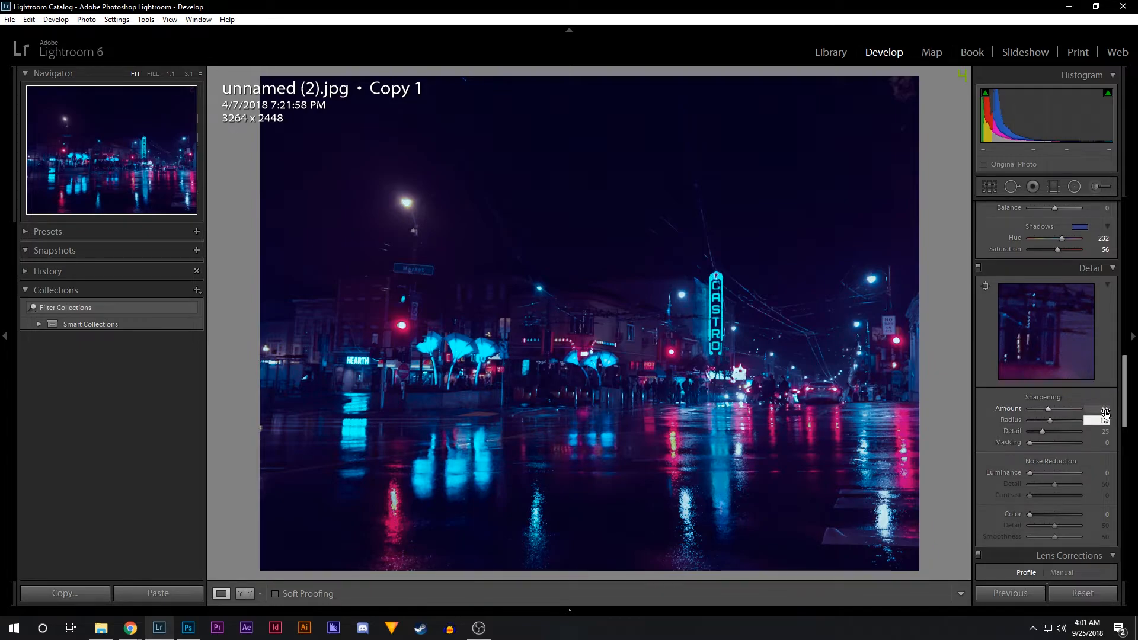
key("Tab")
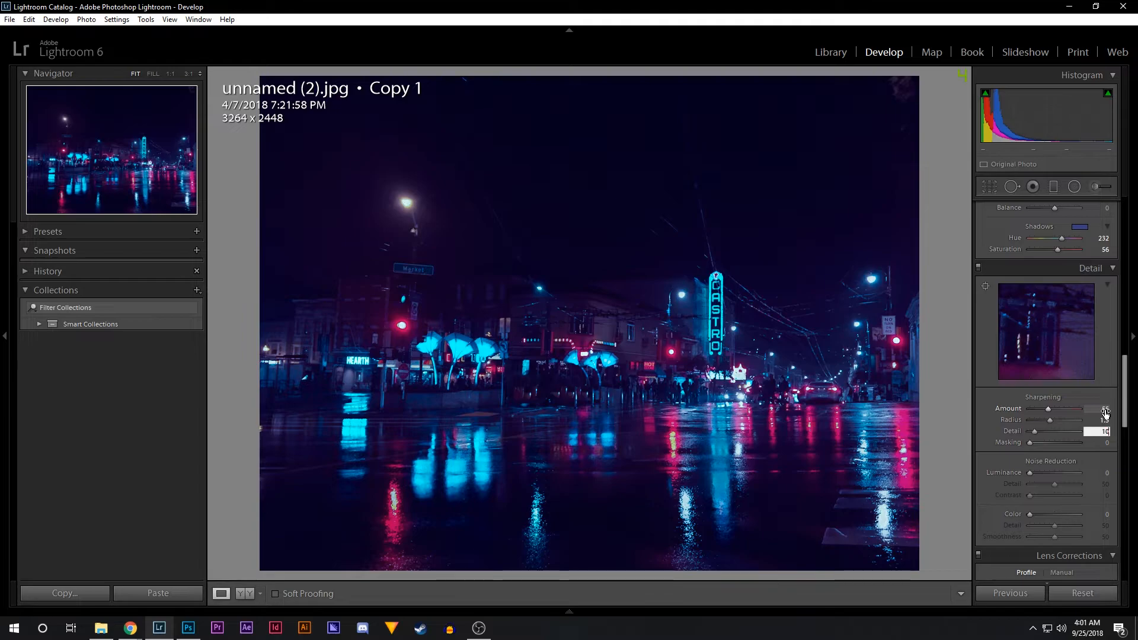
type("10")
key("Tab")
type("5")
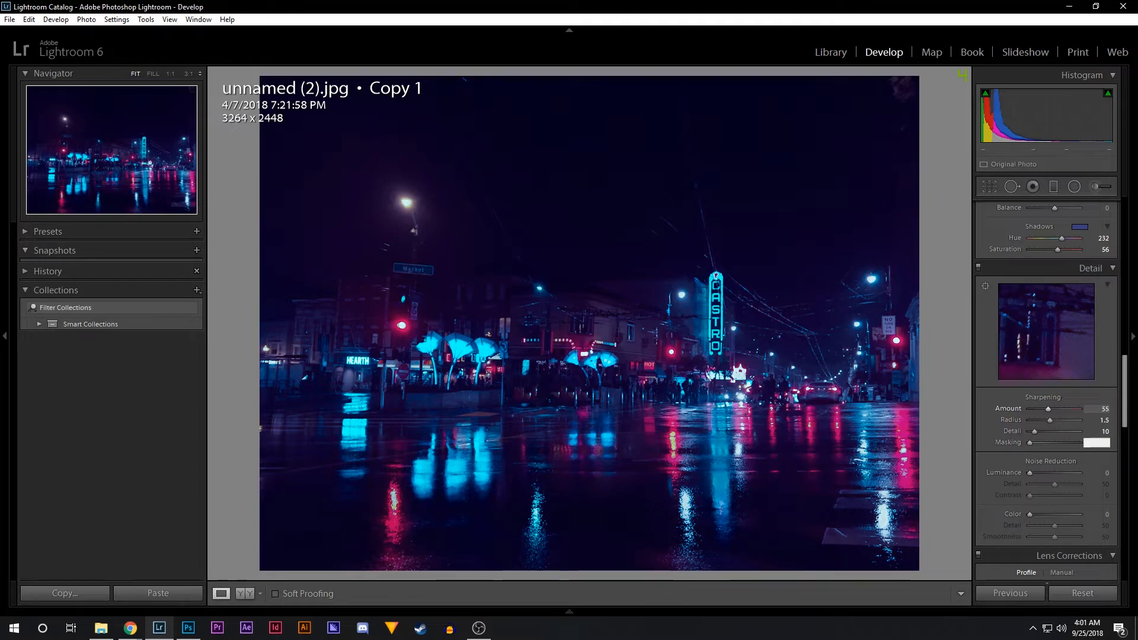
type("35")
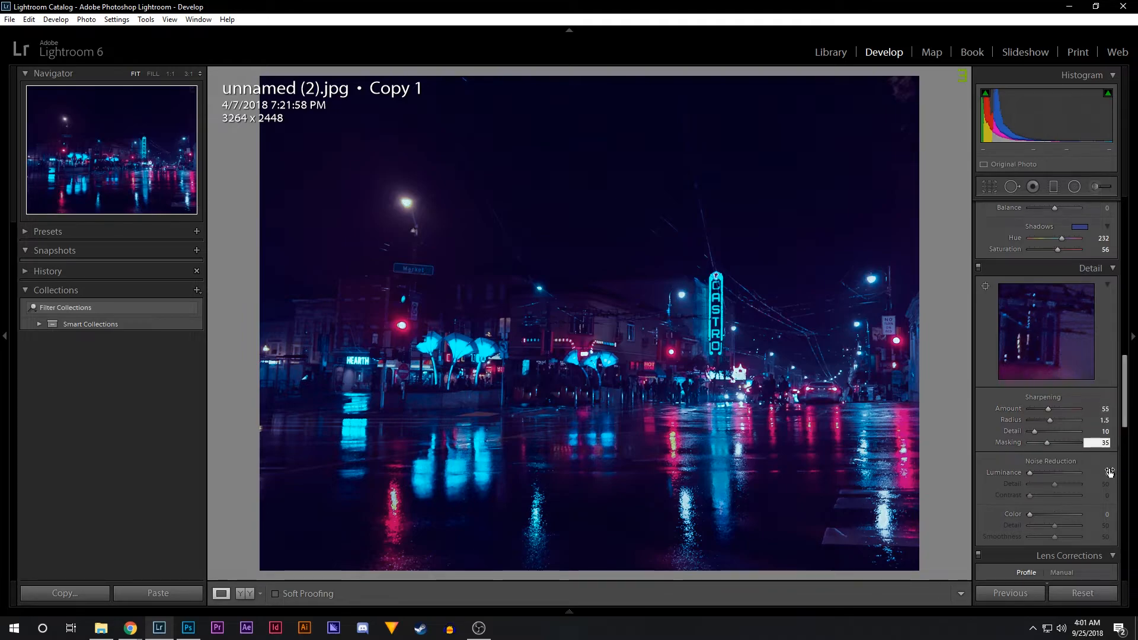
Set the luminance noise reduction to 10.
left_click(1109, 474)
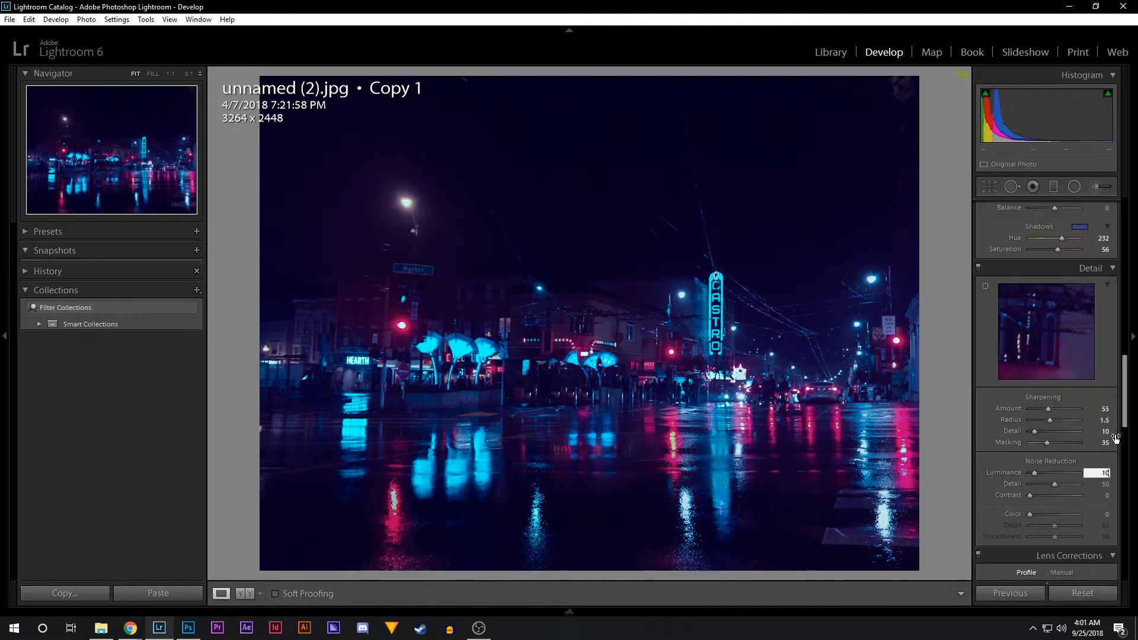
left_click_drag(1128, 422, 1133, 547)
left_click(986, 388)
left_click(986, 377)
In the camera calibration, set the Red Primary hue to -60 and its saturation to -65.
scroll(1126, 427, "down", 1)
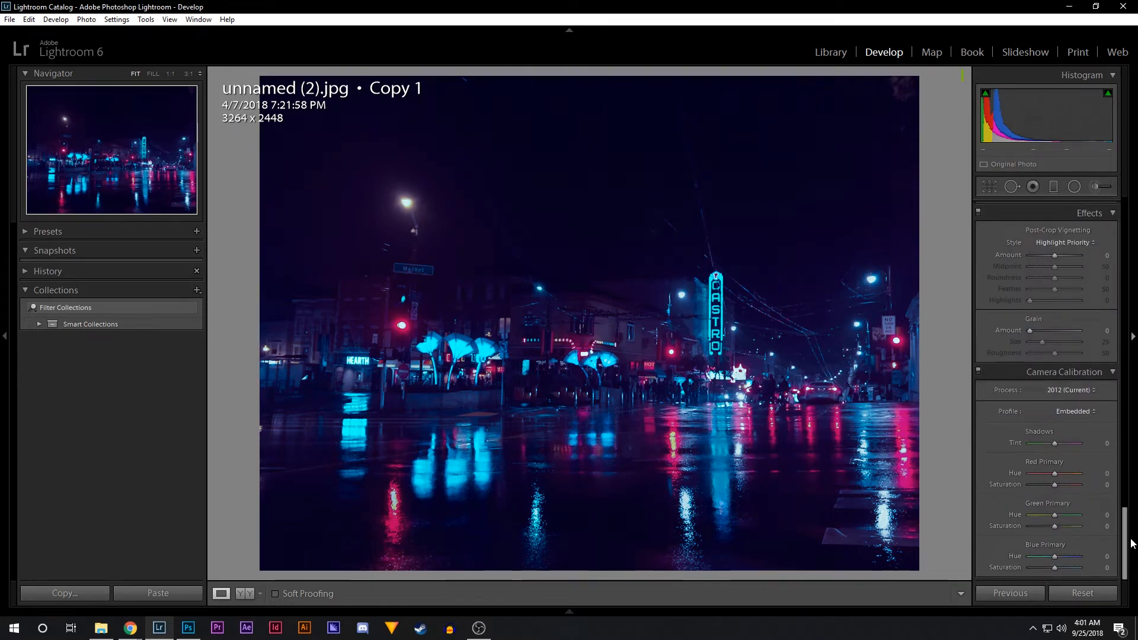
left_click(1107, 473)
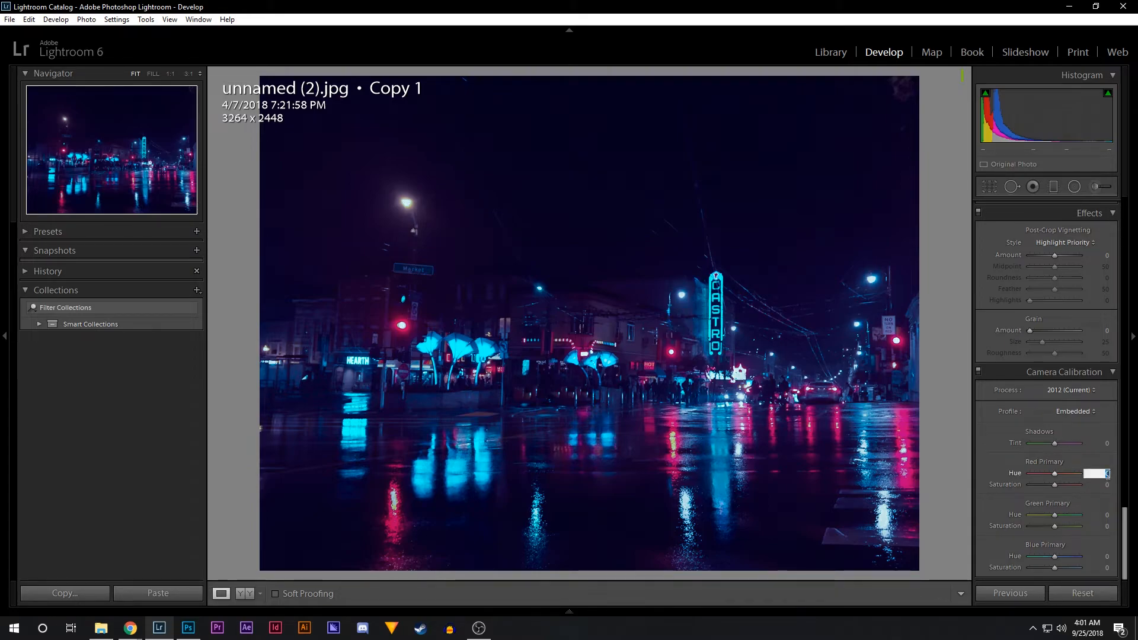
type("-60")
key("Tab")
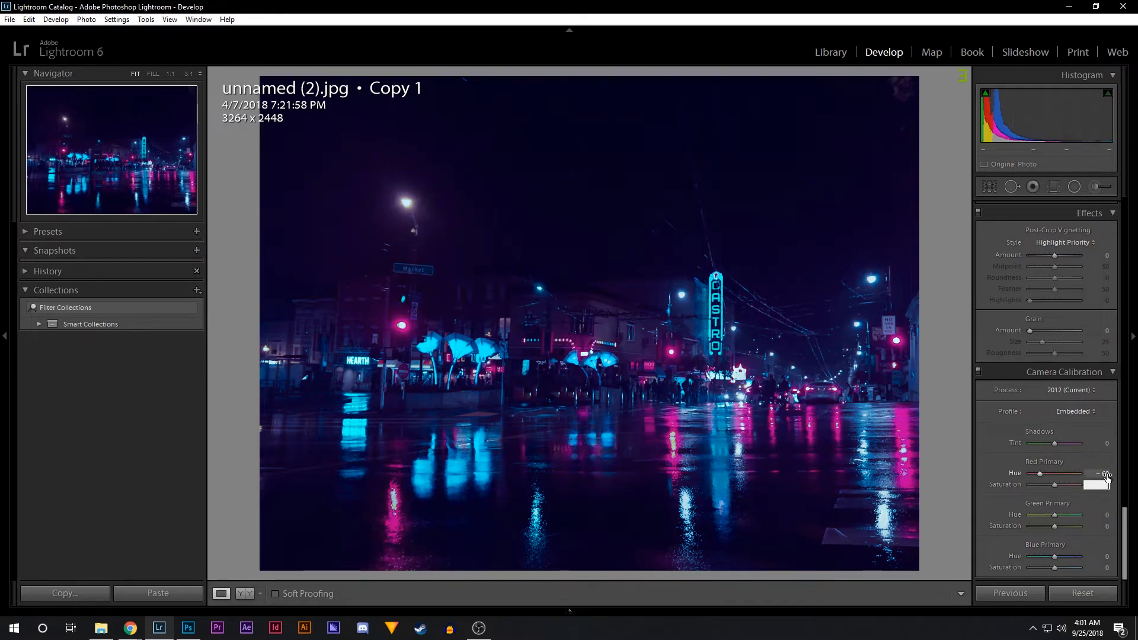
type("-5")
type("5")
In the camera calibration, set the Green Primary hue to +100 and the Blue Primary hue to -100.
key("Tab")
type("100")
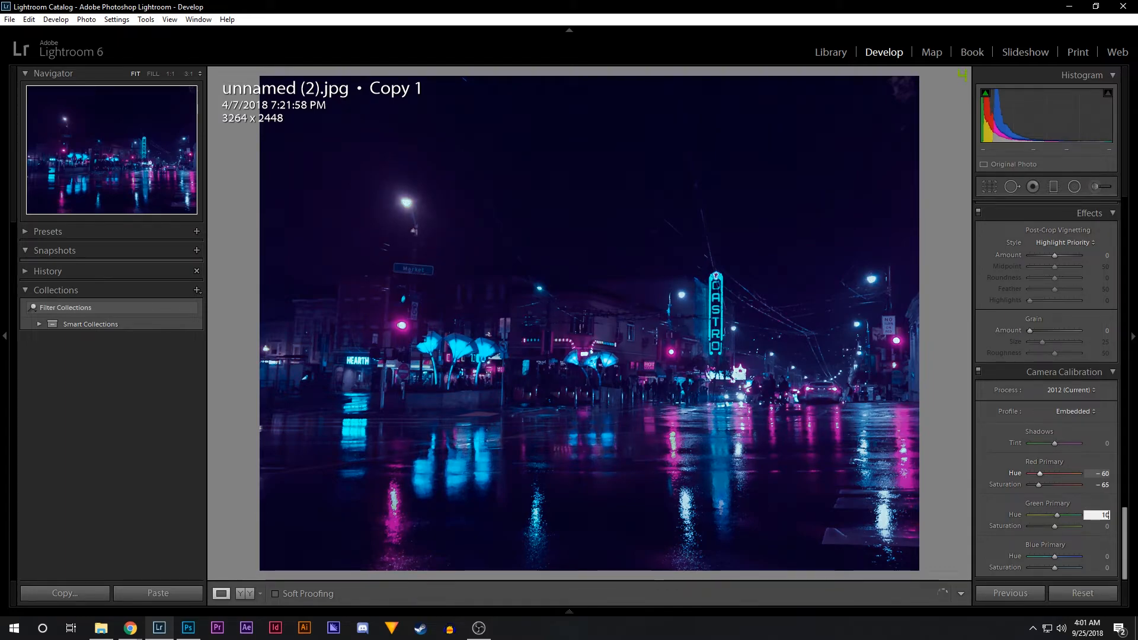
key("Tab")
type("-100")
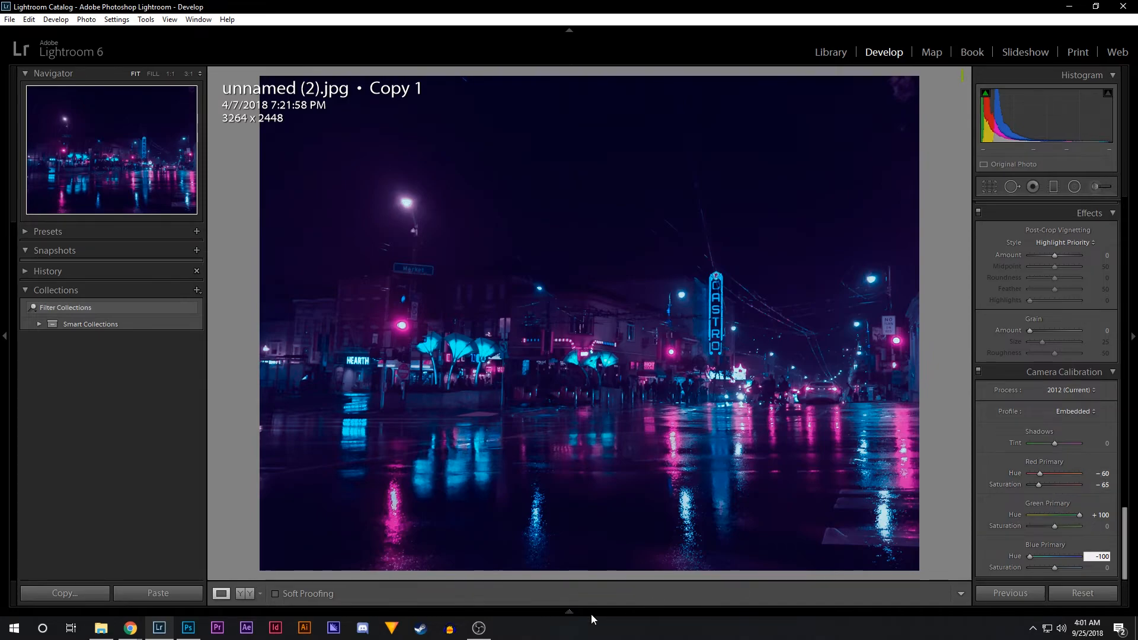
Compare the graded virtual copy with the reference edit unnamed (2).jpg by switching between the two photos.
mouse_move(592, 614)
left_click(531, 577)
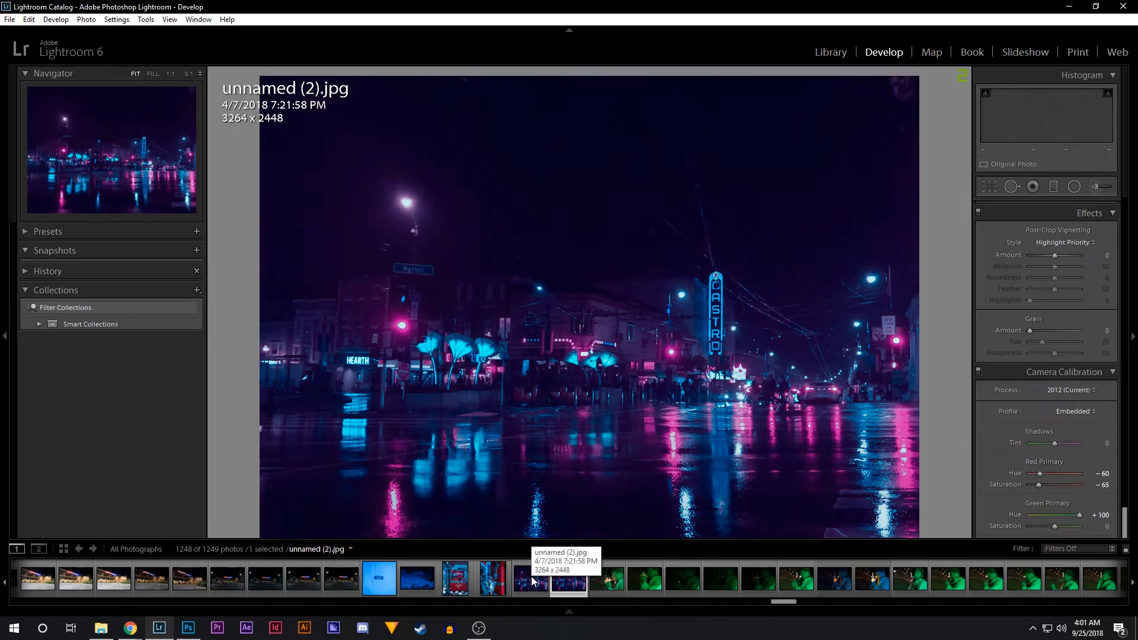
scroll(533, 581, "up", 1)
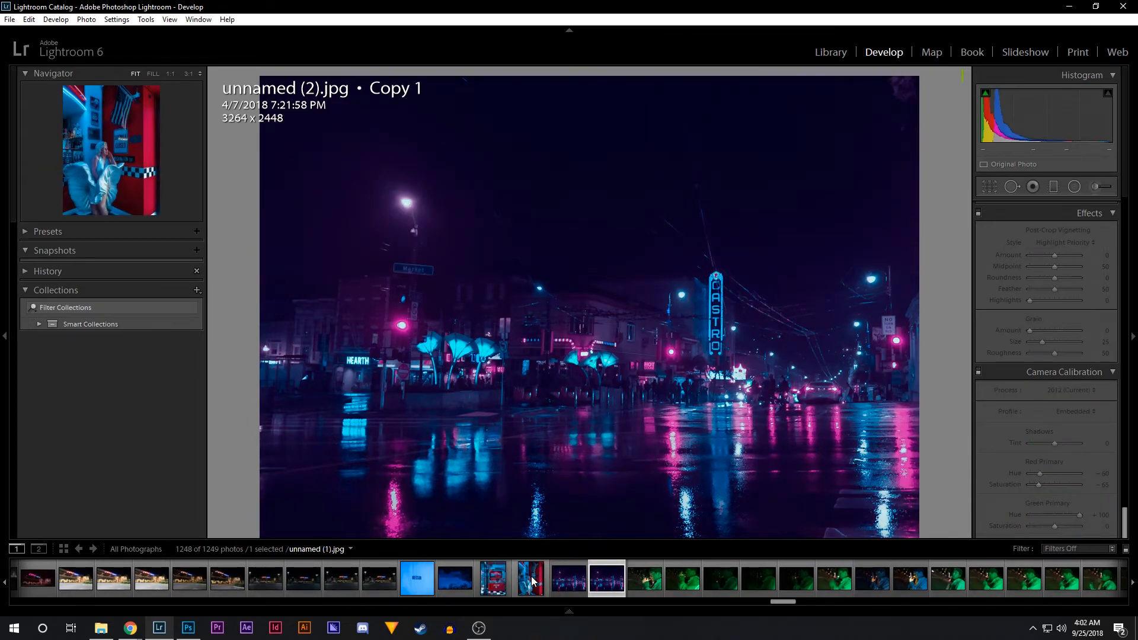
scroll(532, 578, "down", 1)
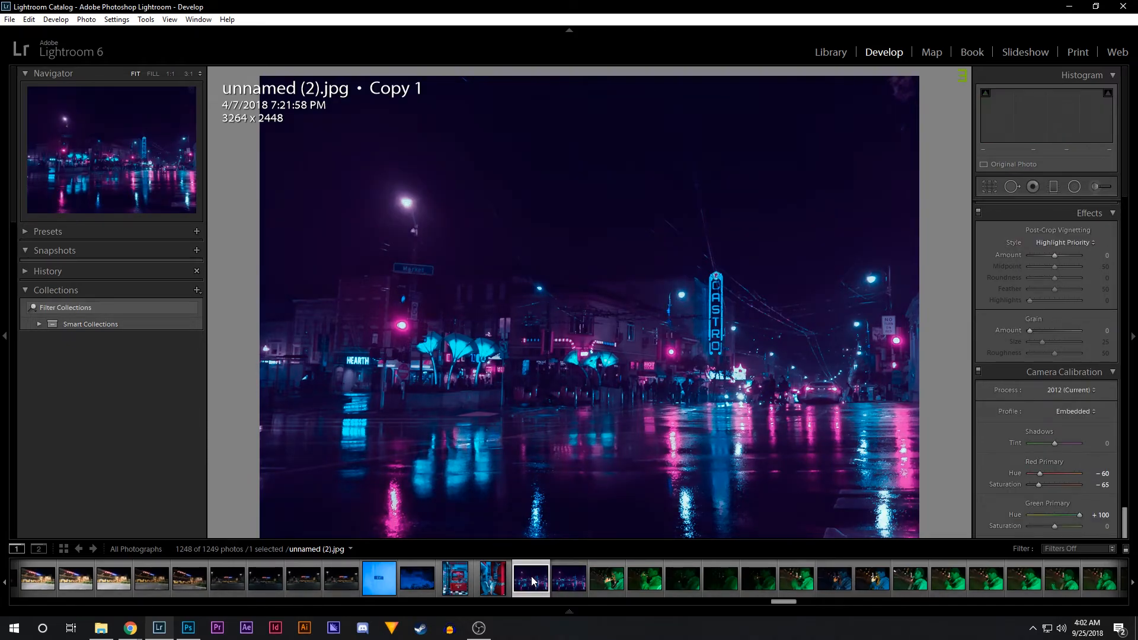
scroll(531, 576, "up", 1)
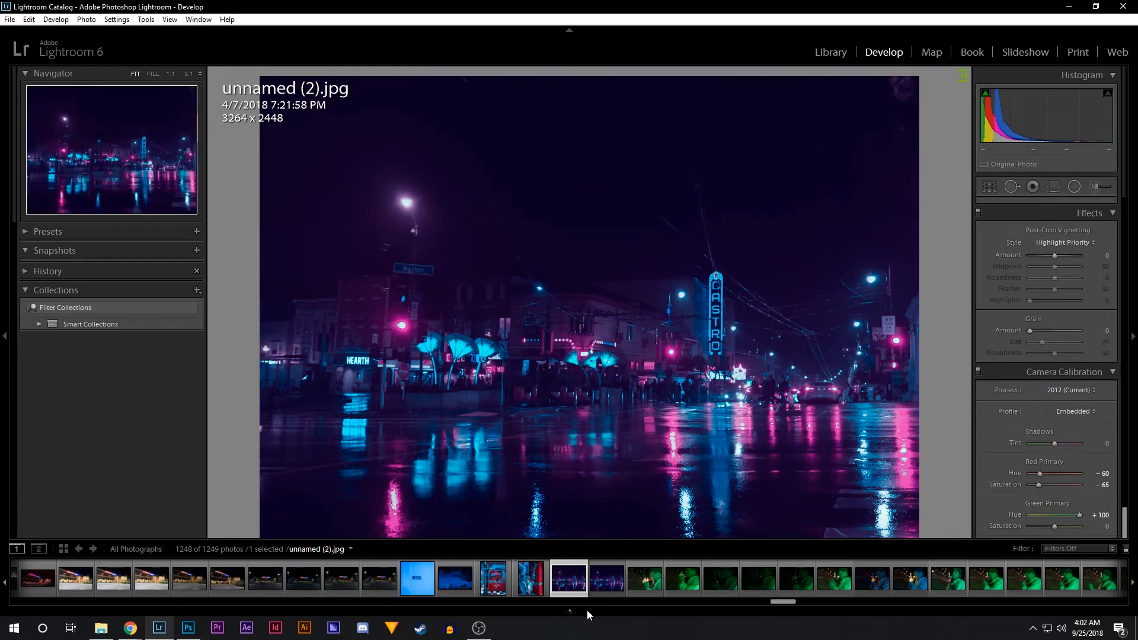
key("t")
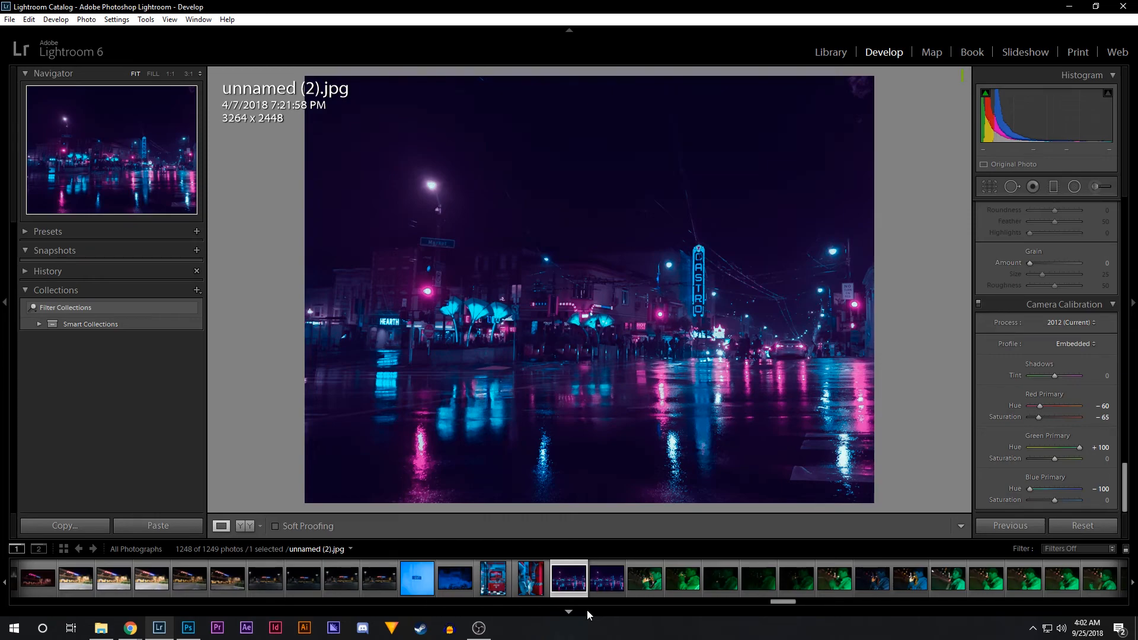
left_click(588, 614)
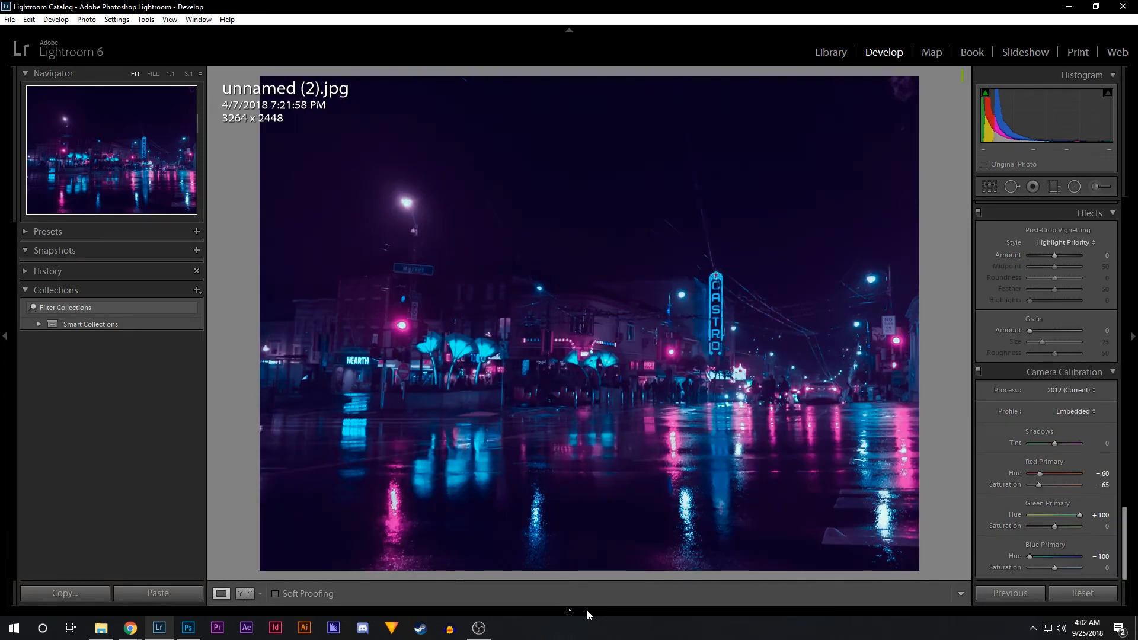
key("ctrl+apostrophe")
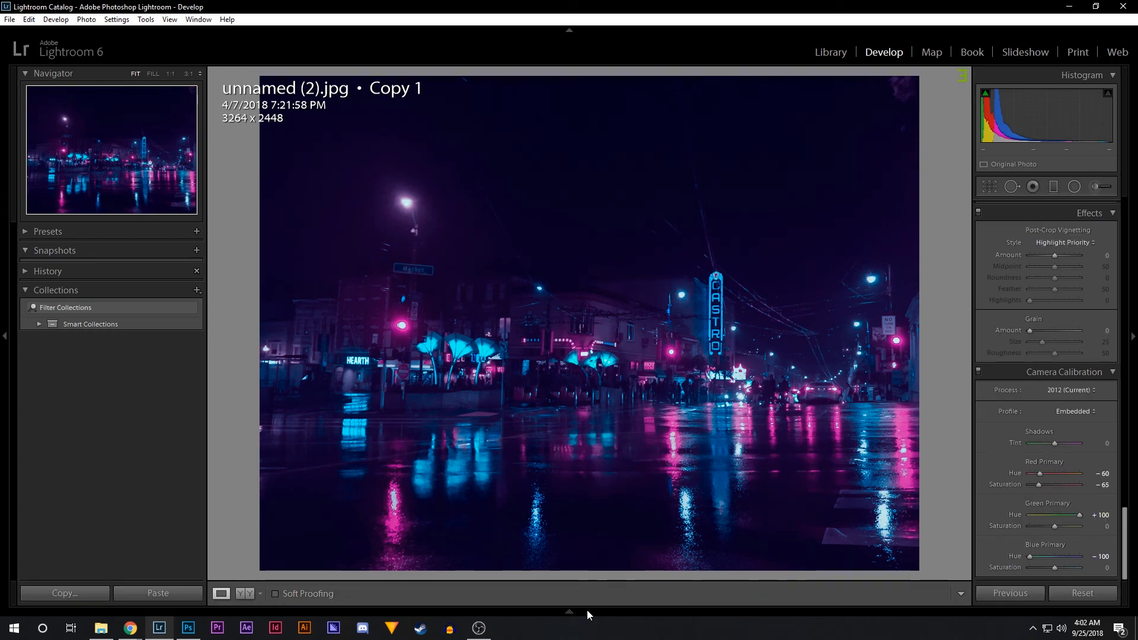